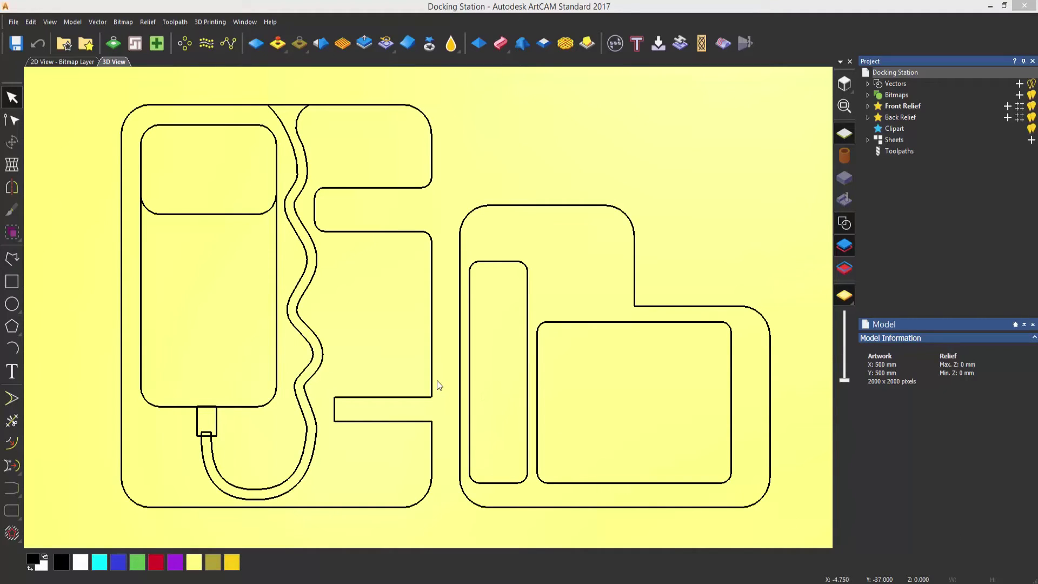
Step: Tilt the docking plate preview, view it from the top, then switch to the 2D bitmap layer view
{"action": "left_click_drag", "start_coordinate": [514, 405], "coordinate": [568, 314]}
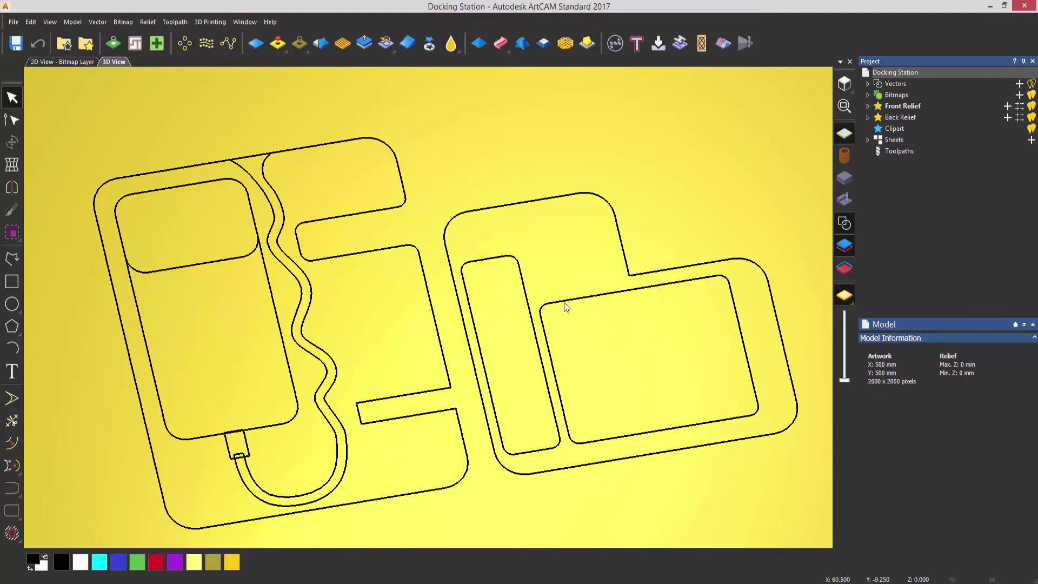
{"action": "left_click", "coordinate": [844, 83]}
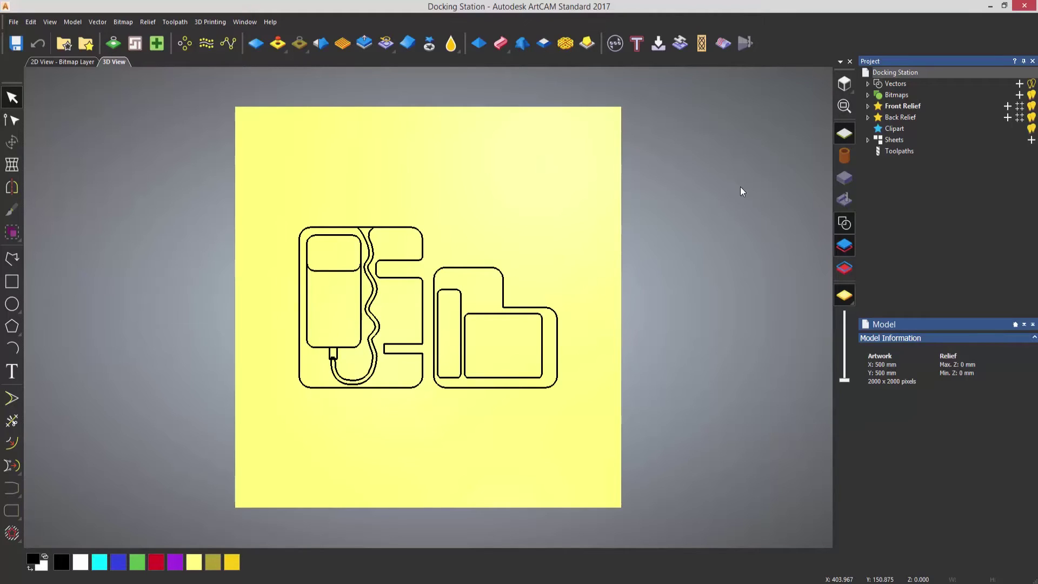
{"action": "left_click", "coordinate": [58, 62]}
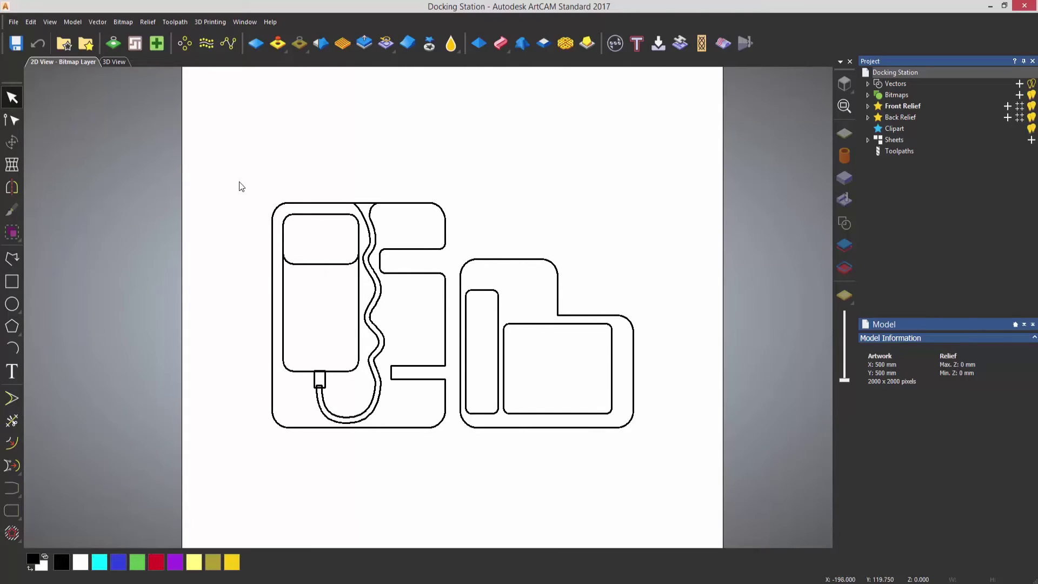
Step: Select and delete all the phone and tablet dock outlines
{"action": "mouse_move", "coordinate": [236, 187]}
{"action": "left_mouse_down"}
{"action": "mouse_move", "coordinate": [625, 504]}
{"action": "mouse_move", "coordinate": [656, 477]}
{"action": "left_mouse_up"}
{"action": "key", "text": "Delete"}
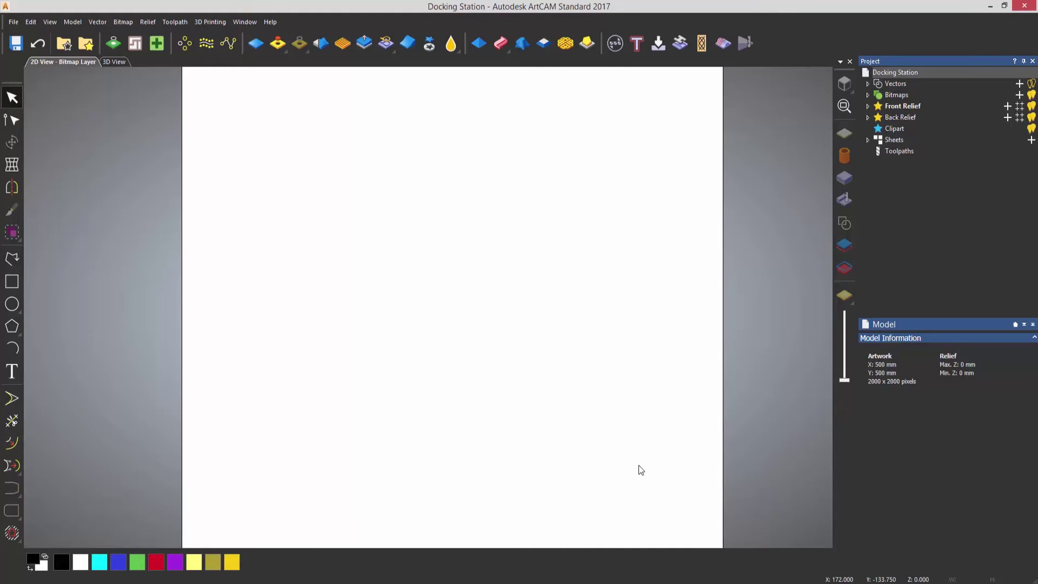
{"action": "scroll", "coordinate": [417, 303], "scroll_direction": "up", "scroll_amount": 2}
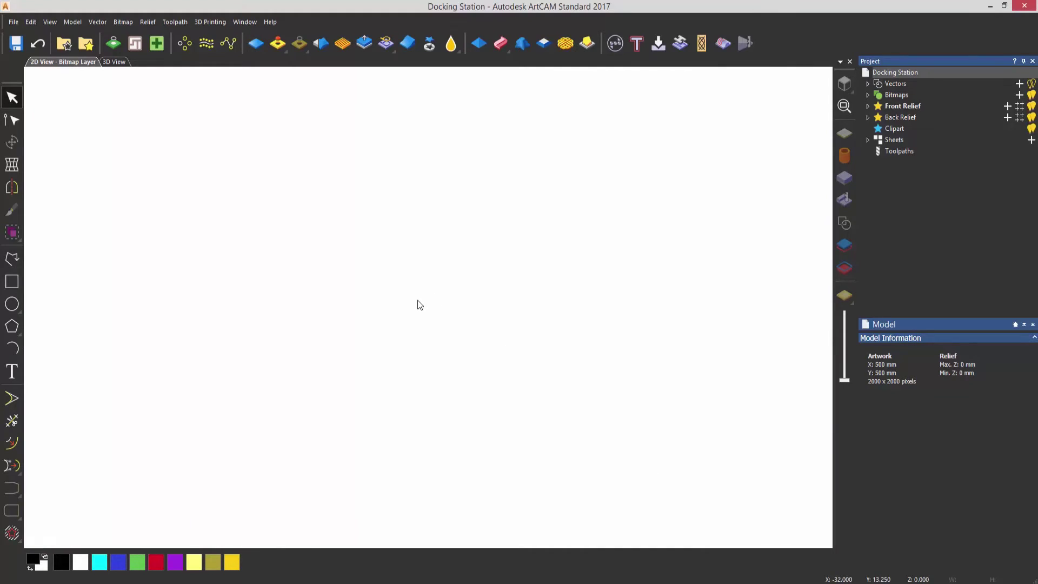
Step: Draw a rectangle with width 160 mm, height 200 mm and 15 mm corner radius
{"action": "left_click", "coordinate": [12, 281]}
{"action": "left_click_drag", "start_coordinate": [155, 145], "coordinate": [655, 487]}
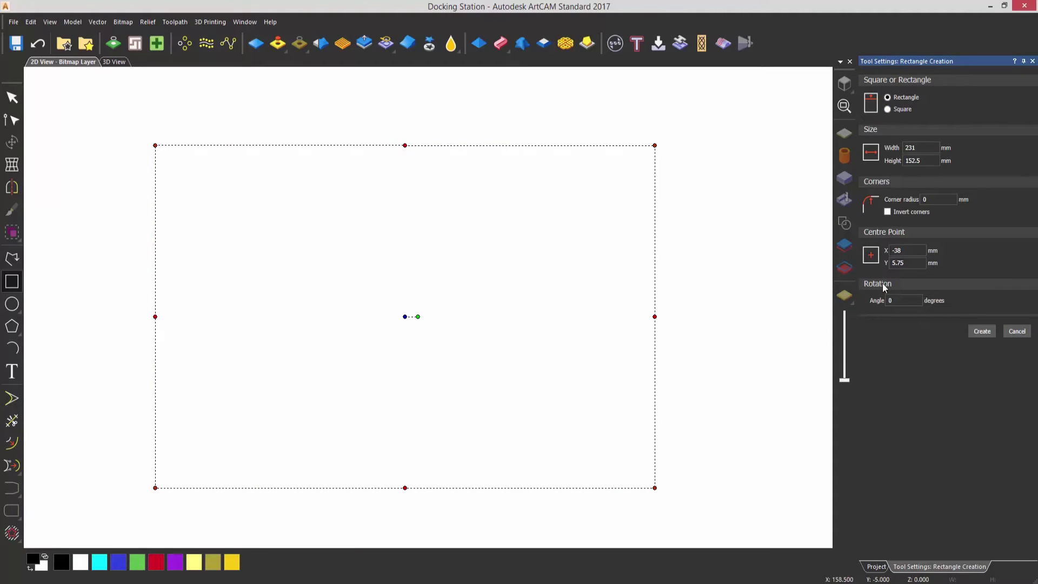
{"action": "left_click", "coordinate": [922, 147]}
{"action": "left_click_drag", "start_coordinate": [922, 147], "coordinate": [902, 143]}
{"action": "type", "text": "160"}
{"action": "key", "text": "Tab"}
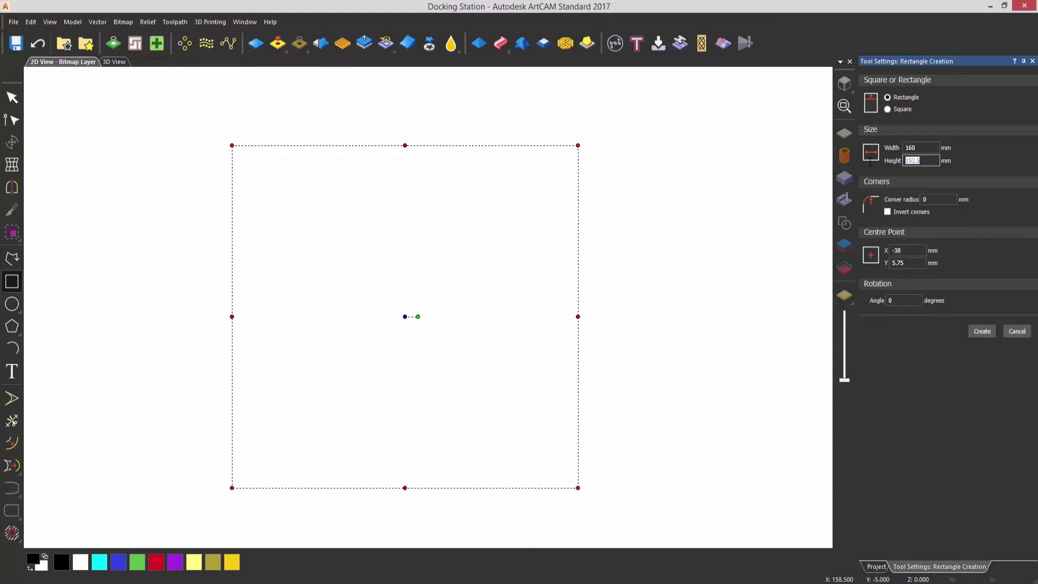
{"action": "type", "text": "200"}
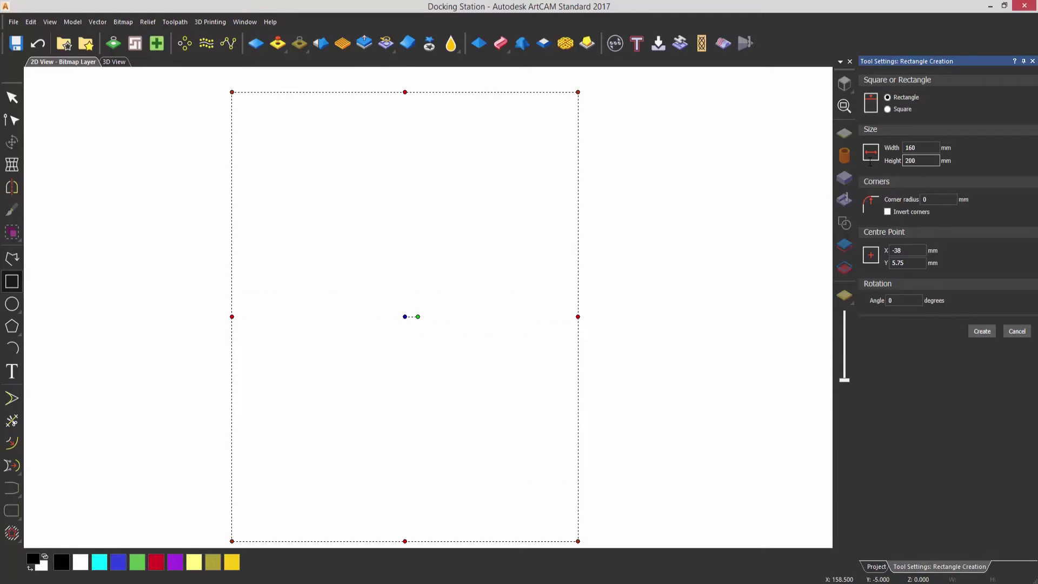
{"action": "left_click", "coordinate": [933, 201]}
{"action": "type", "text": "15"}
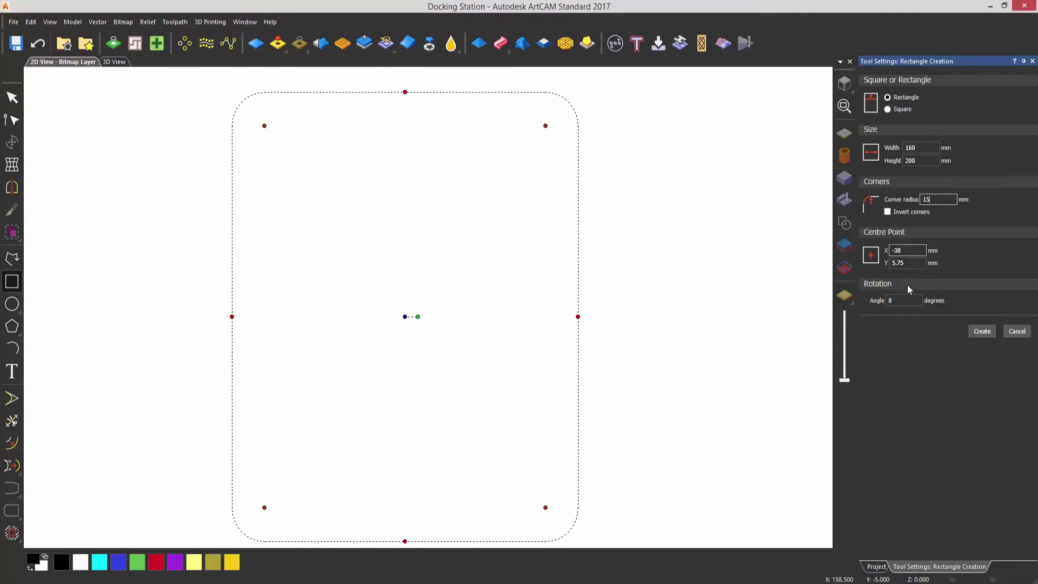
{"action": "left_click", "coordinate": [982, 331]}
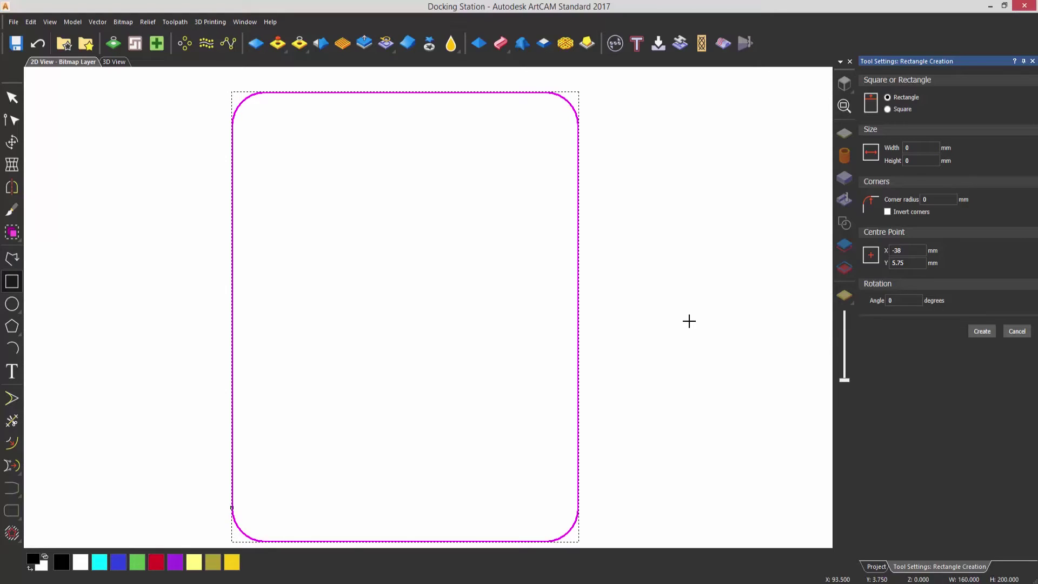
{"action": "key", "text": "Escape"}
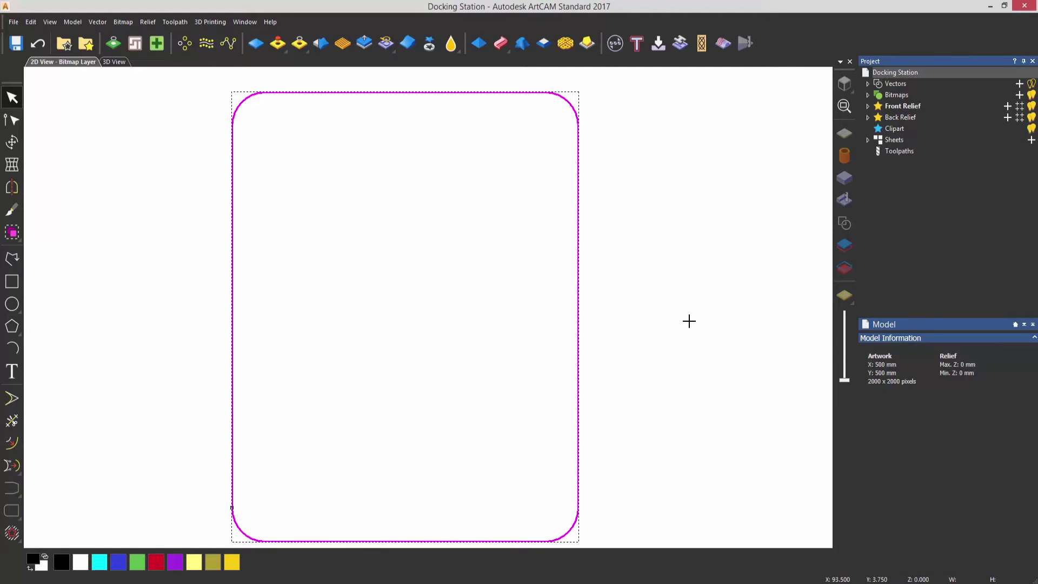
{"action": "scroll", "coordinate": [510, 331], "scroll_direction": "down", "scroll_amount": 2}
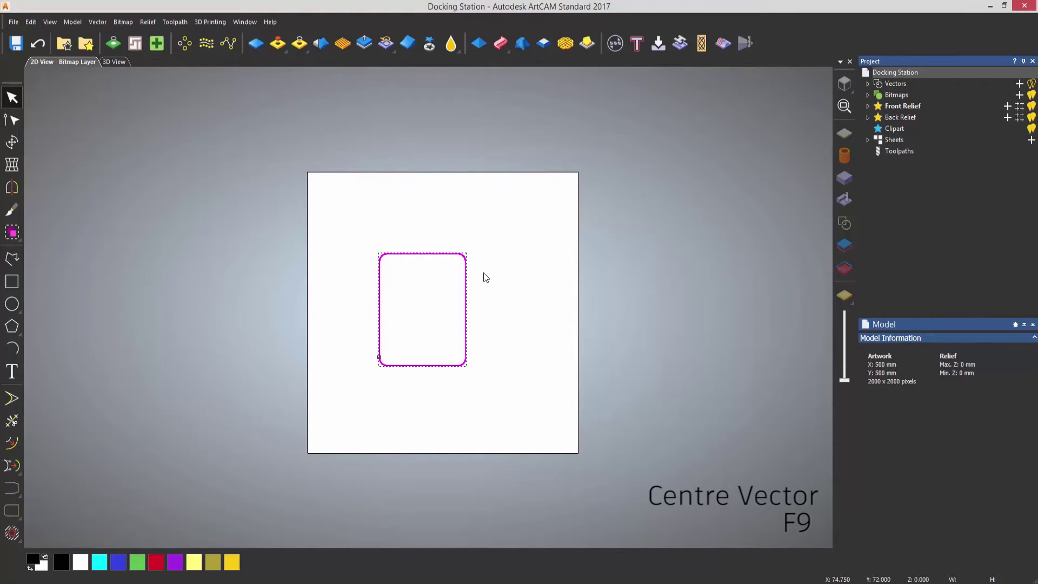
Step: Centre the 160 × 200 mm rounded rectangle with Vector > Align > Centre In Model
{"action": "left_click", "coordinate": [93, 22]}
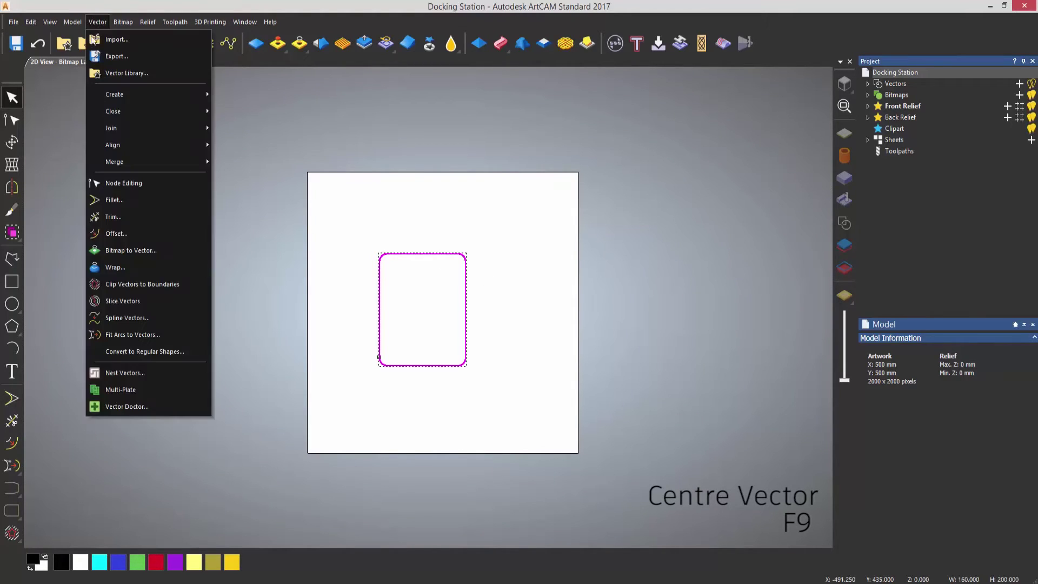
{"action": "mouse_move", "coordinate": [136, 145]}
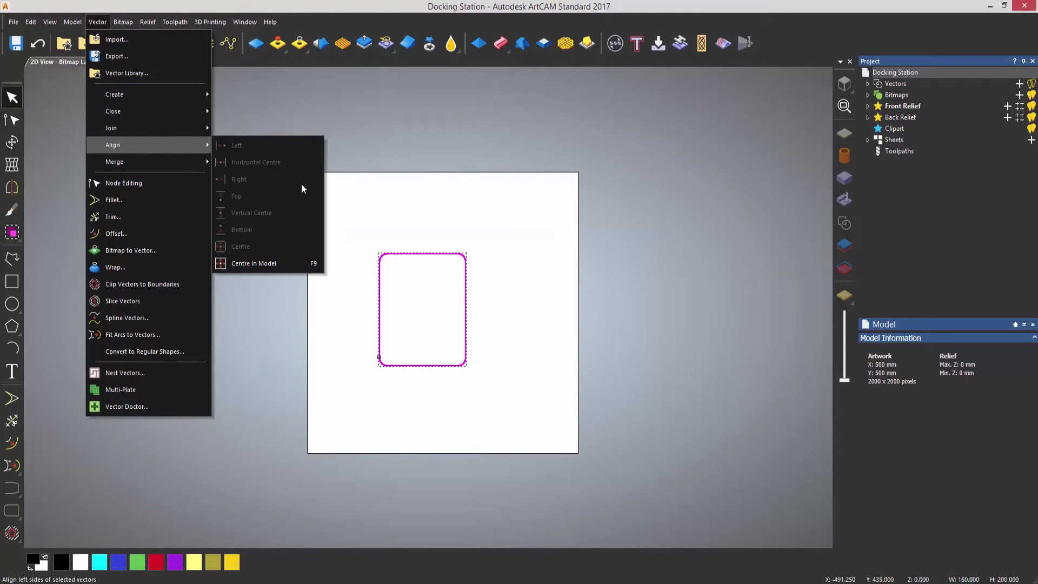
{"action": "left_click", "coordinate": [287, 263]}
{"action": "left_click", "coordinate": [462, 308]}
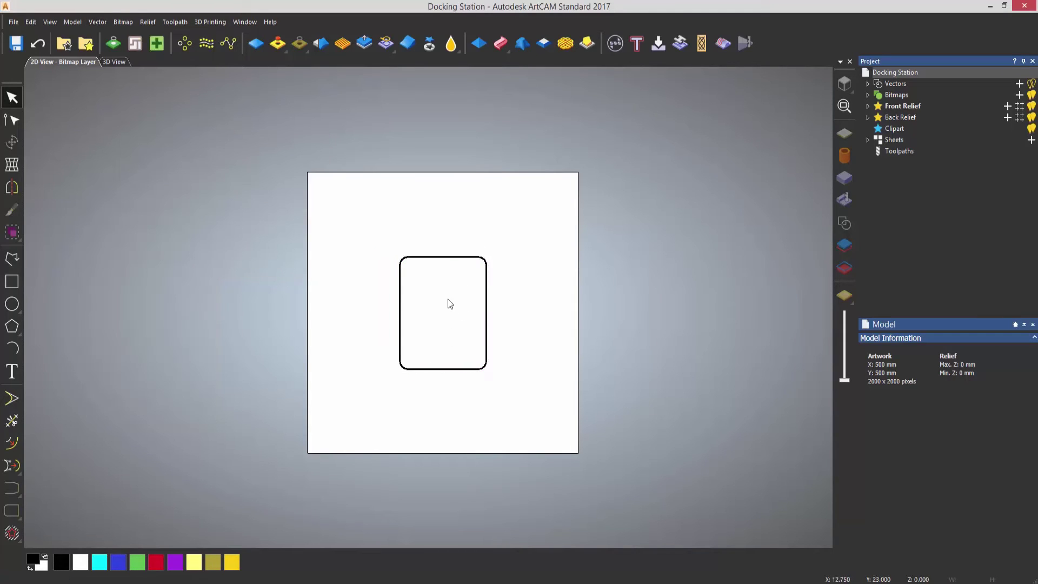
{"action": "scroll", "coordinate": [449, 302], "scroll_direction": "up", "scroll_amount": 5}
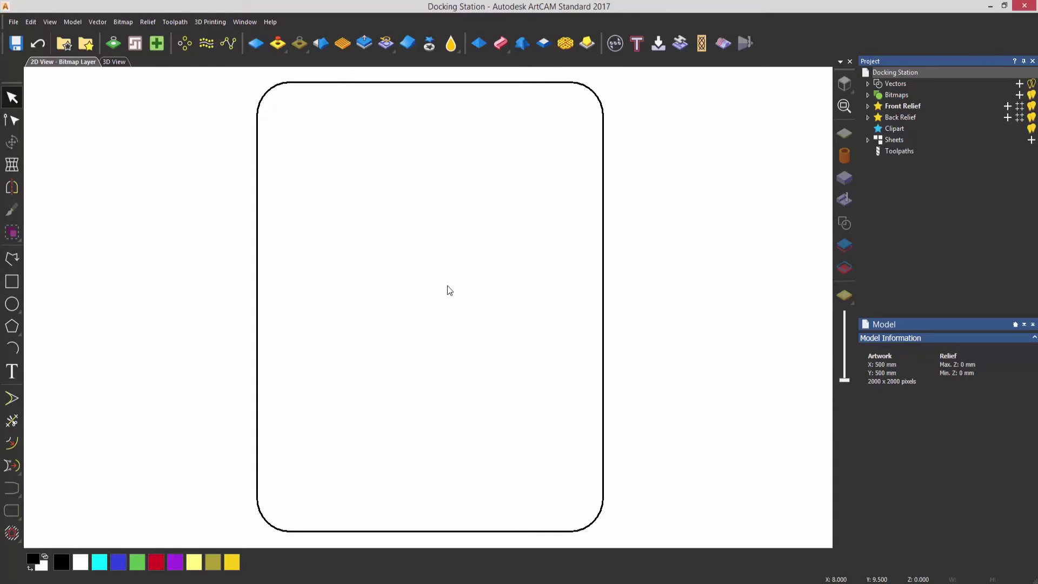
Step: Draw a rectangle inside the plate with width 70 mm, height 140 mm and 10 mm corner radius
{"action": "left_click", "coordinate": [12, 282]}
{"action": "mouse_move", "coordinate": [366, 183]}
{"action": "left_mouse_down"}
{"action": "mouse_move", "coordinate": [427, 373]}
{"action": "mouse_move", "coordinate": [503, 441]}
{"action": "left_mouse_up"}
{"action": "double_click", "coordinate": [913, 148]}
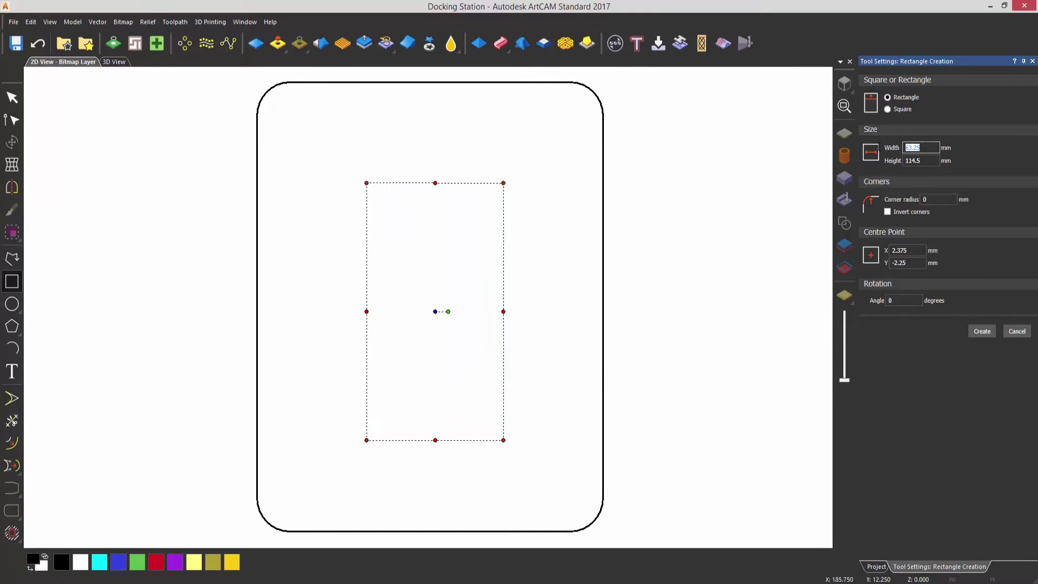
{"action": "type", "text": "70"}
{"action": "key", "text": "Tab"}
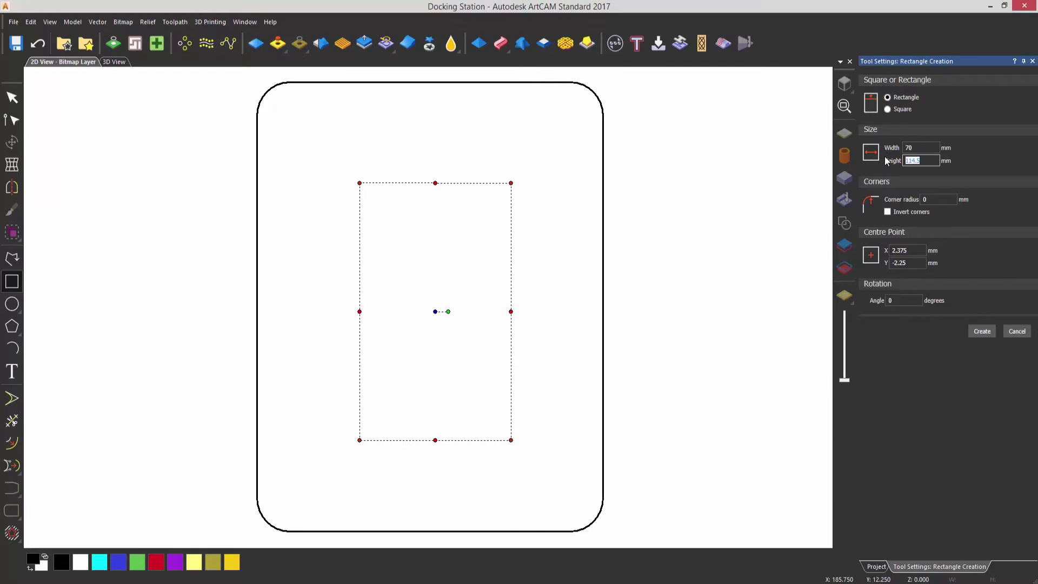
{"action": "type", "text": "140"}
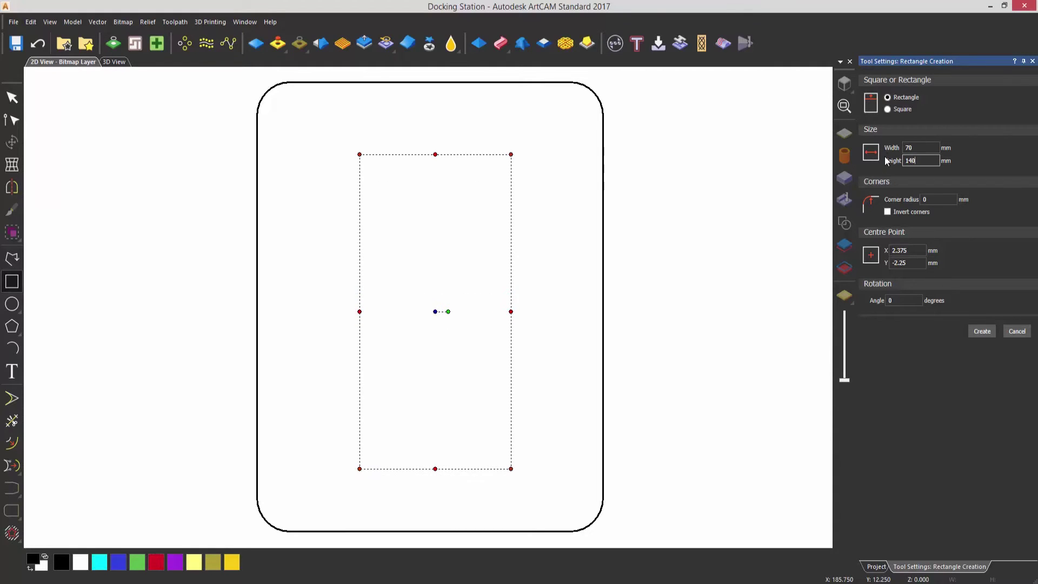
{"action": "double_click", "coordinate": [924, 199]}
{"action": "type", "text": "10"}
{"action": "left_click", "coordinate": [981, 330]}
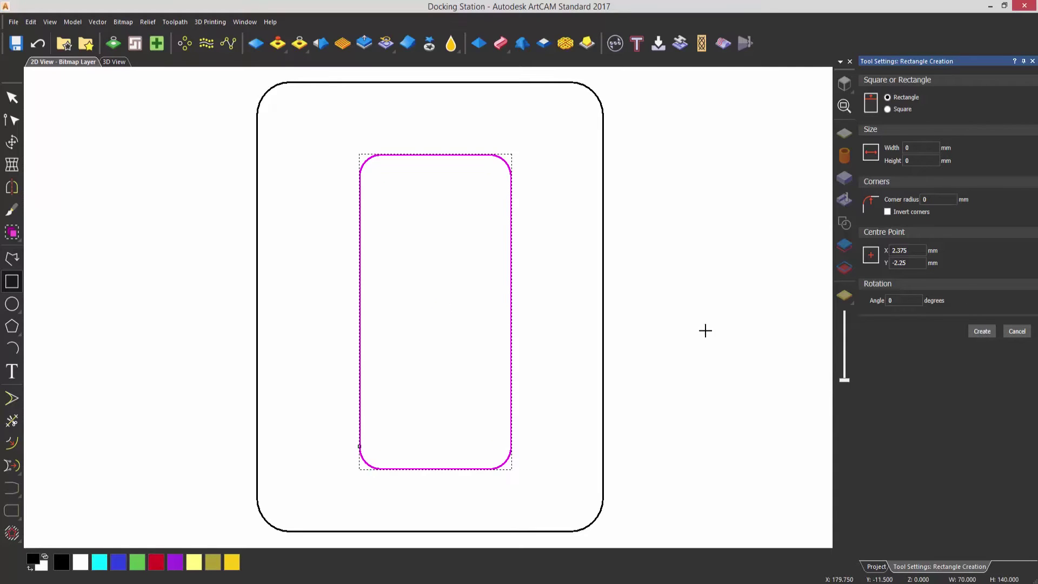
{"action": "key", "text": "Escape"}
{"action": "left_click", "coordinate": [560, 319]}
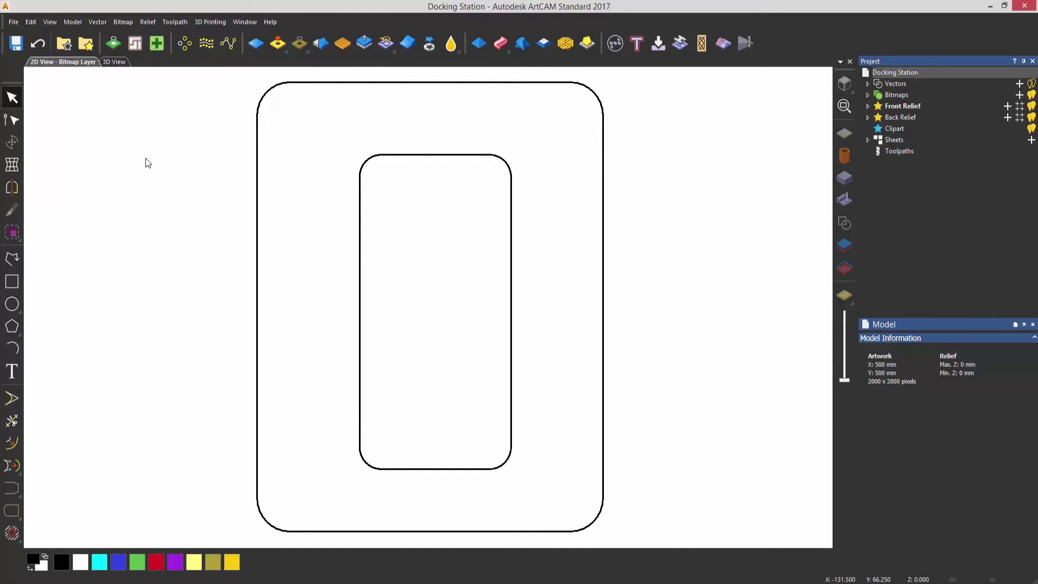
Step: Show the rulers and place a vertical guideline at -70 mm
{"action": "left_click", "coordinate": [53, 24]}
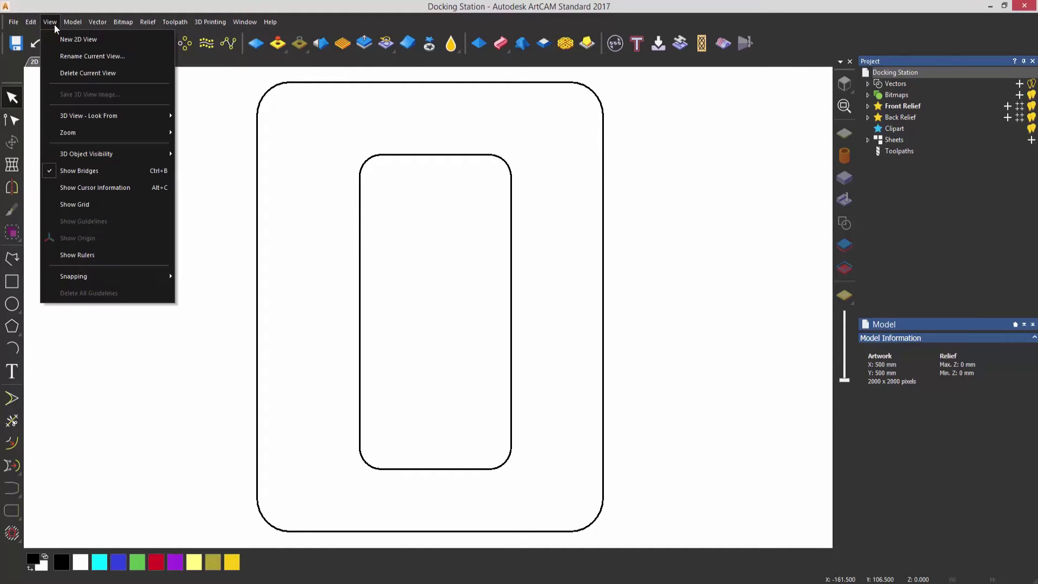
{"action": "left_click", "coordinate": [124, 256]}
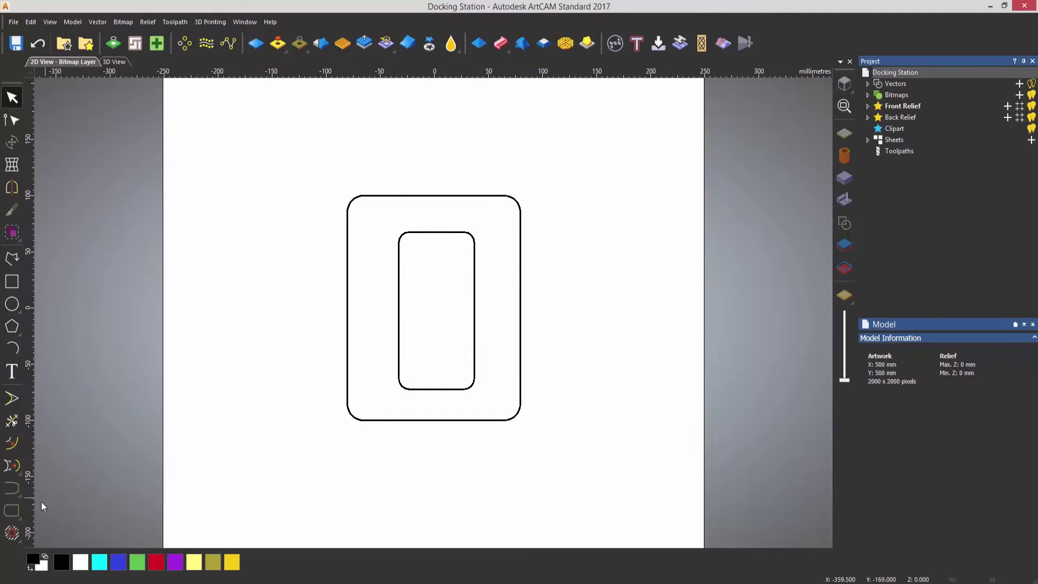
{"action": "key", "text": "plus"}
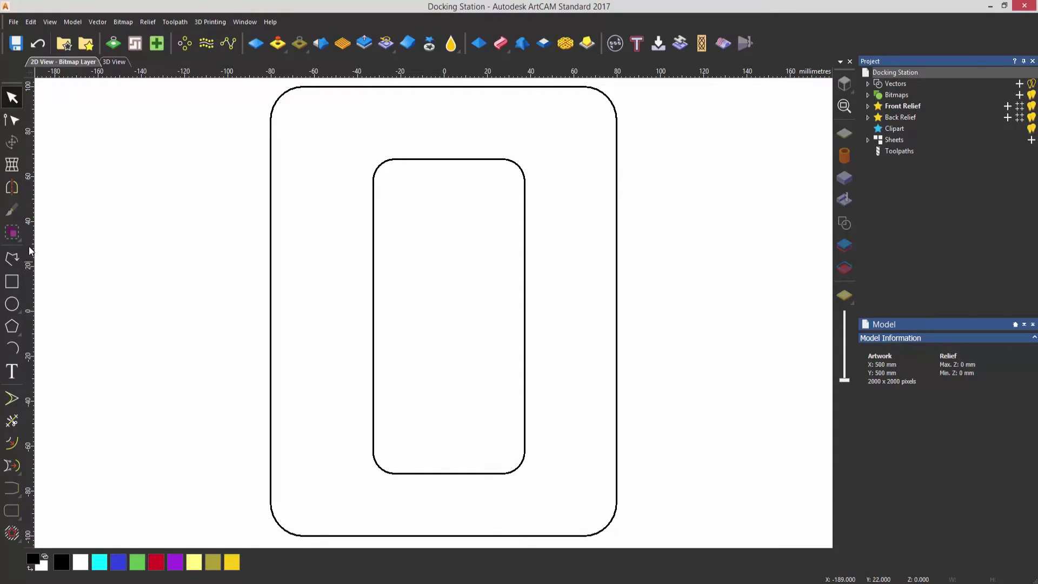
{"action": "left_click_drag", "start_coordinate": [29, 252], "coordinate": [340, 261]}
{"action": "right_click", "coordinate": [339, 266]}
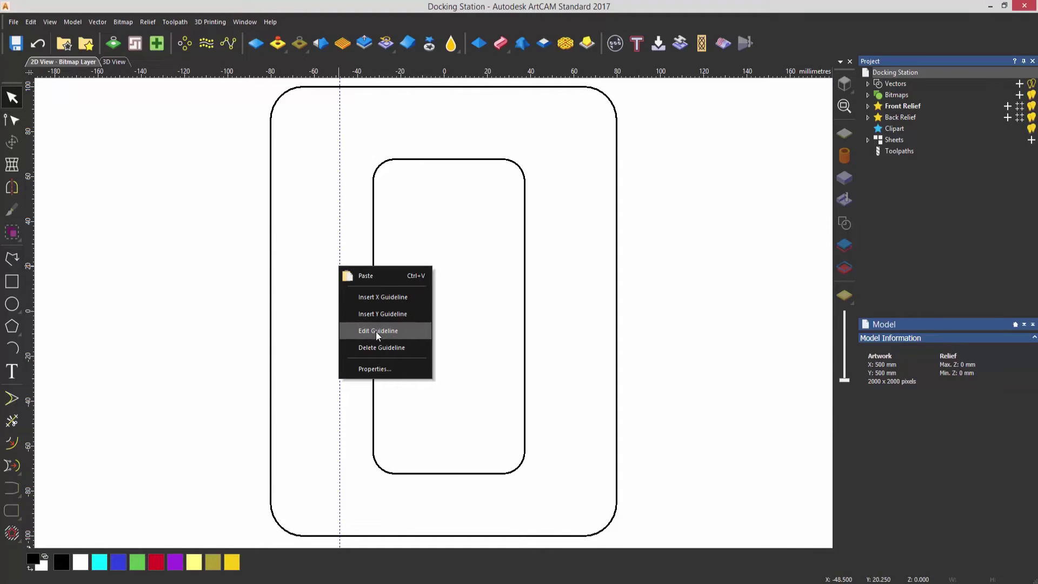
{"action": "left_click", "coordinate": [376, 332]}
{"action": "mouse_move", "coordinate": [336, 194]}
{"action": "left_mouse_down"}
{"action": "mouse_move", "coordinate": [528, 239]}
{"action": "mouse_move", "coordinate": [657, 240]}
{"action": "mouse_move", "coordinate": [675, 227]}
{"action": "left_mouse_up"}
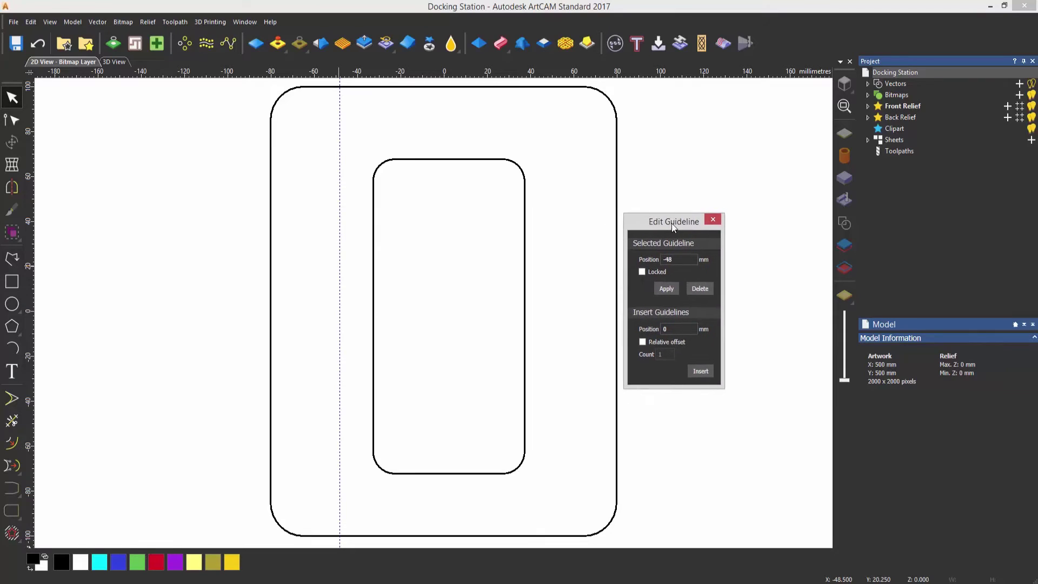
{"action": "double_click", "coordinate": [673, 257]}
{"action": "type", "text": "-"}
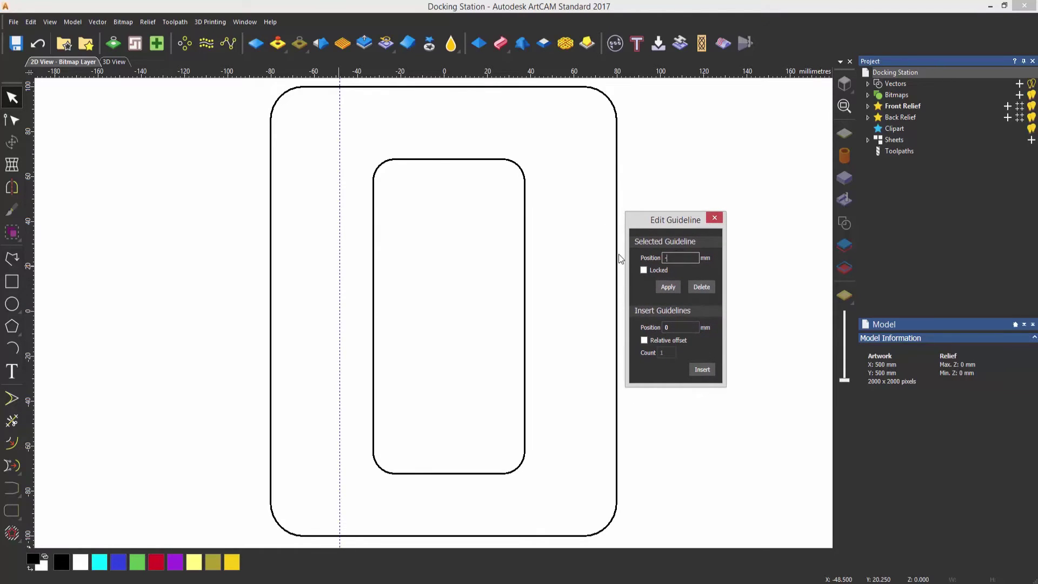
{"action": "left_click", "coordinate": [664, 285]}
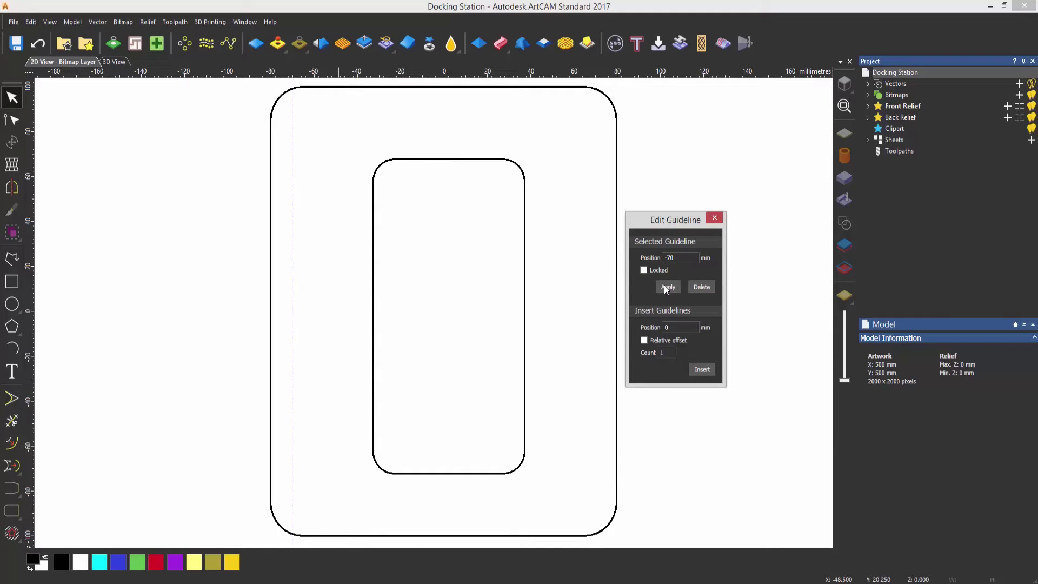
{"action": "left_click", "coordinate": [715, 218]}
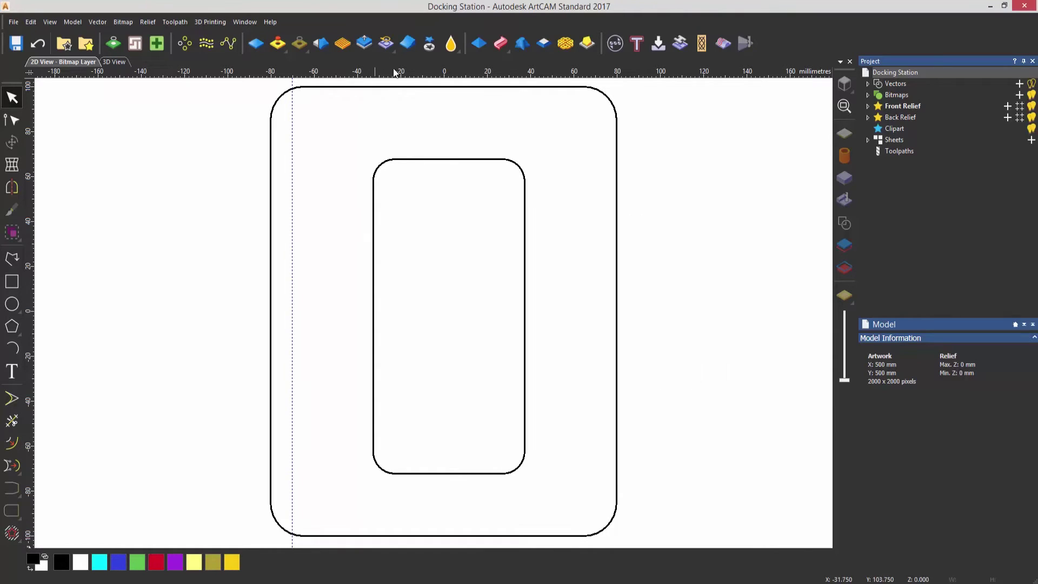
Step: Add a horizontal guideline positioned at 90 mm
{"action": "left_click_drag", "start_coordinate": [392, 70], "coordinate": [396, 129]}
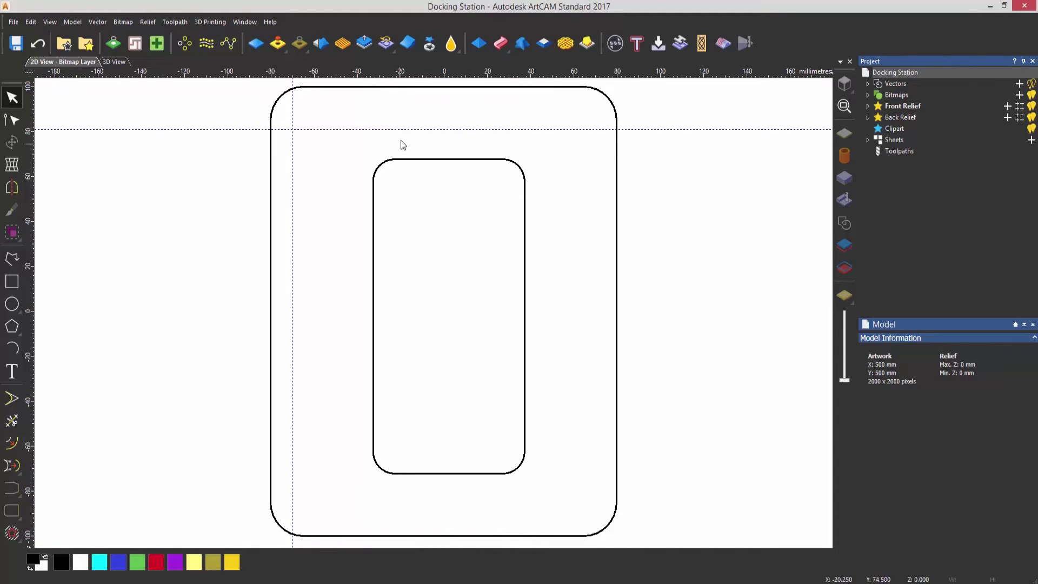
{"action": "right_click", "coordinate": [403, 129]}
{"action": "left_click", "coordinate": [446, 190]}
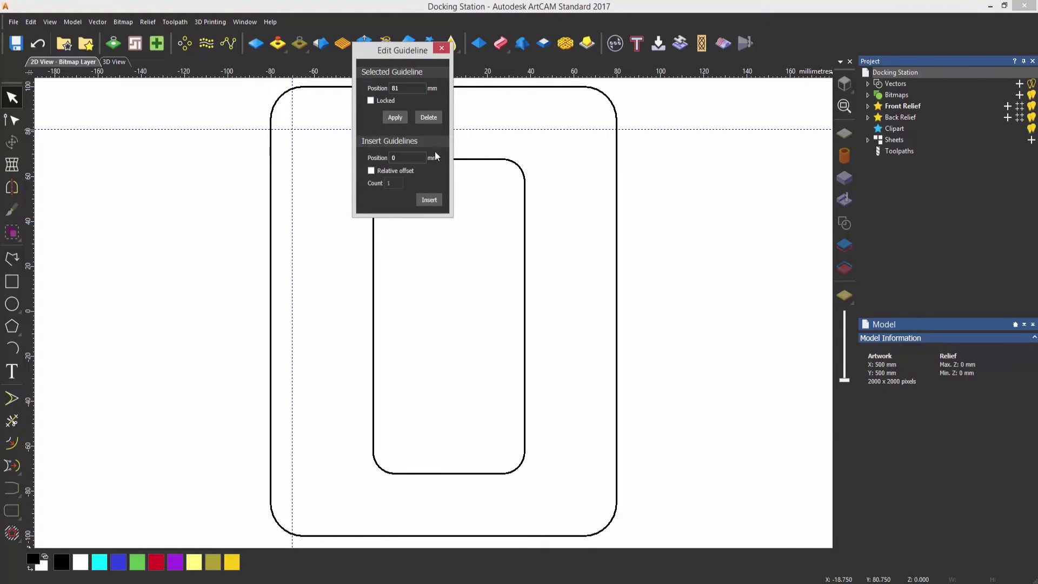
{"action": "double_click", "coordinate": [409, 88]}
{"action": "type", "text": "90"}
{"action": "left_click", "coordinate": [396, 118]}
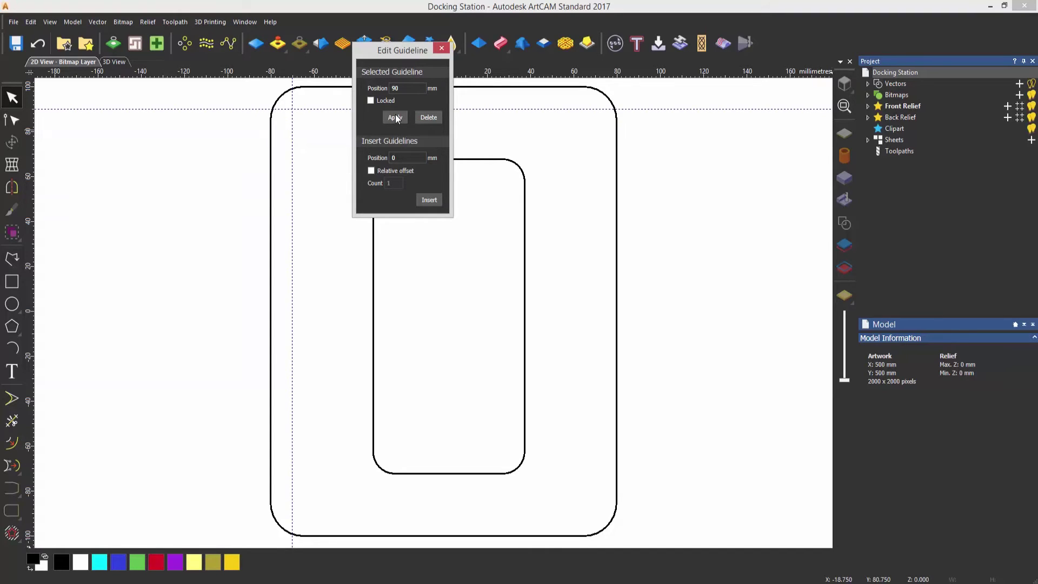
{"action": "left_click", "coordinate": [442, 48]}
Step: Move the phone pocket so its top-left corner sits on the guideline intersection
{"action": "left_click_drag", "start_coordinate": [425, 237], "coordinate": [427, 243]}
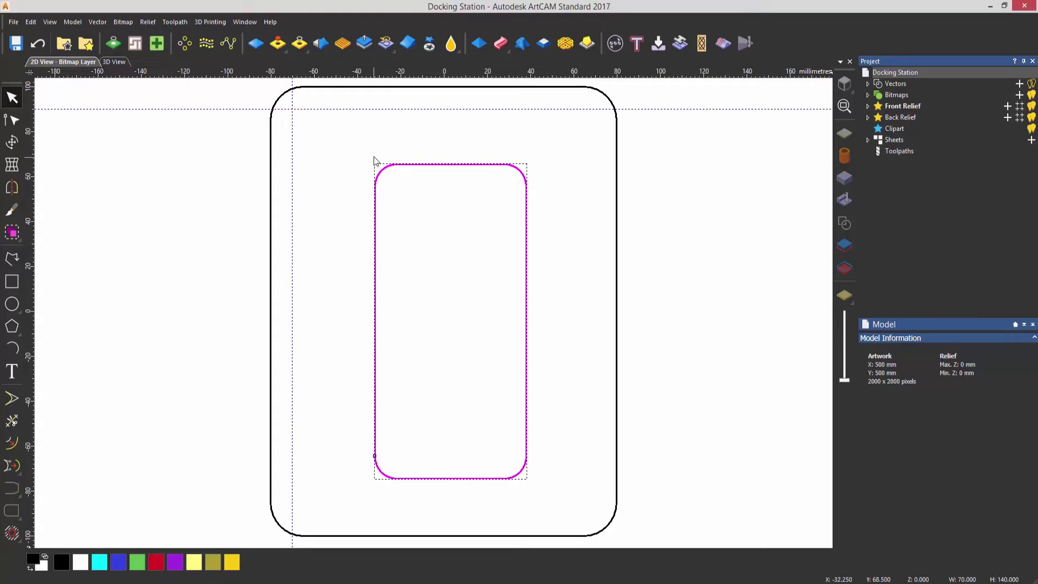
{"action": "left_click_drag", "start_coordinate": [374, 163], "coordinate": [293, 109]}
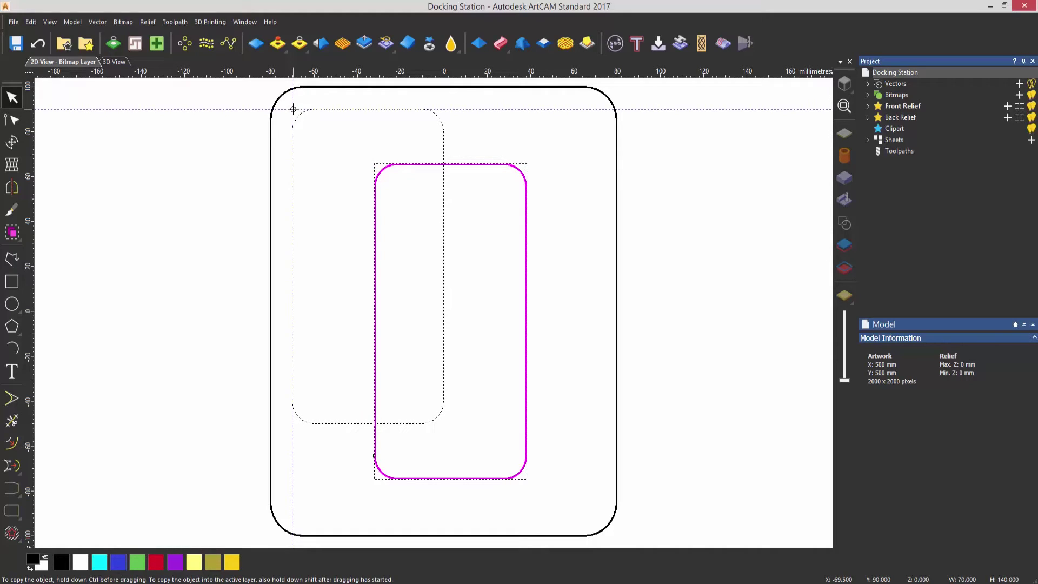
{"action": "left_click_drag", "start_coordinate": [293, 109], "coordinate": [293, 109]}
{"action": "left_click", "coordinate": [528, 279]}
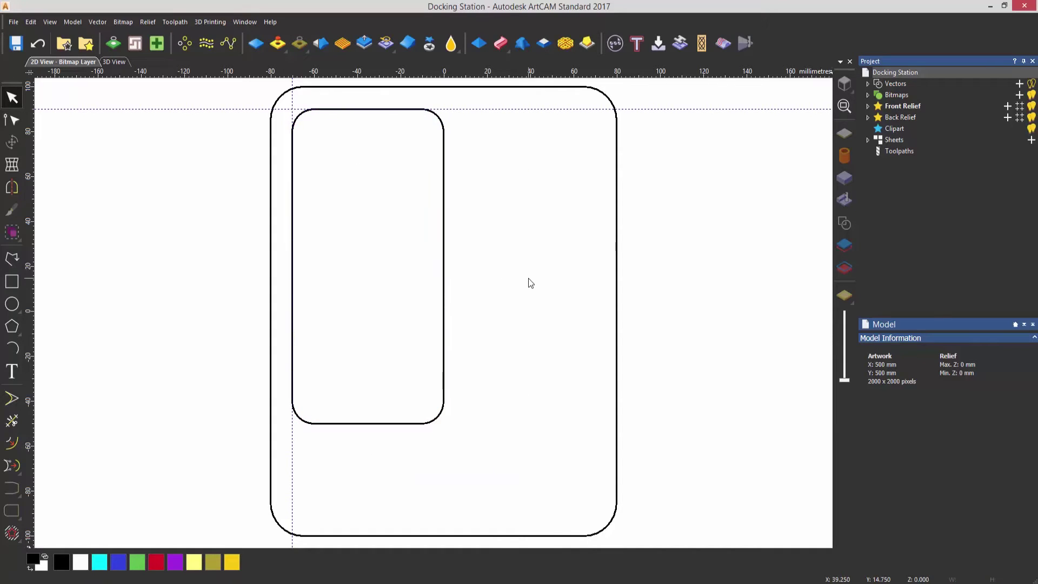
{"action": "left_click", "coordinate": [12, 281]}
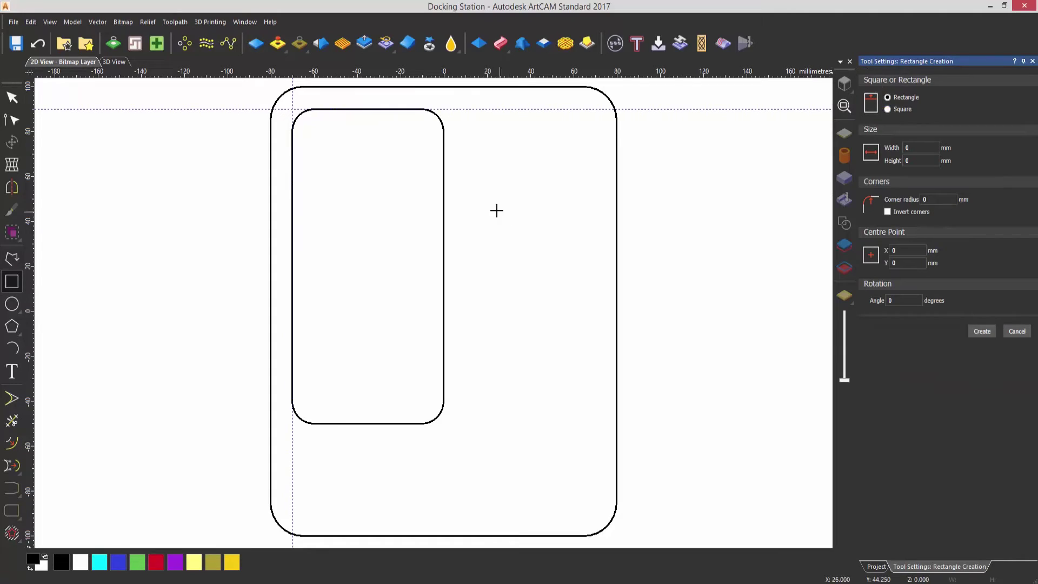
Step: Draw a 70 × 20 mm rectangle on the plate's right side with 9 mm rounded ends
{"action": "left_click_drag", "start_coordinate": [487, 203], "coordinate": [637, 244]}
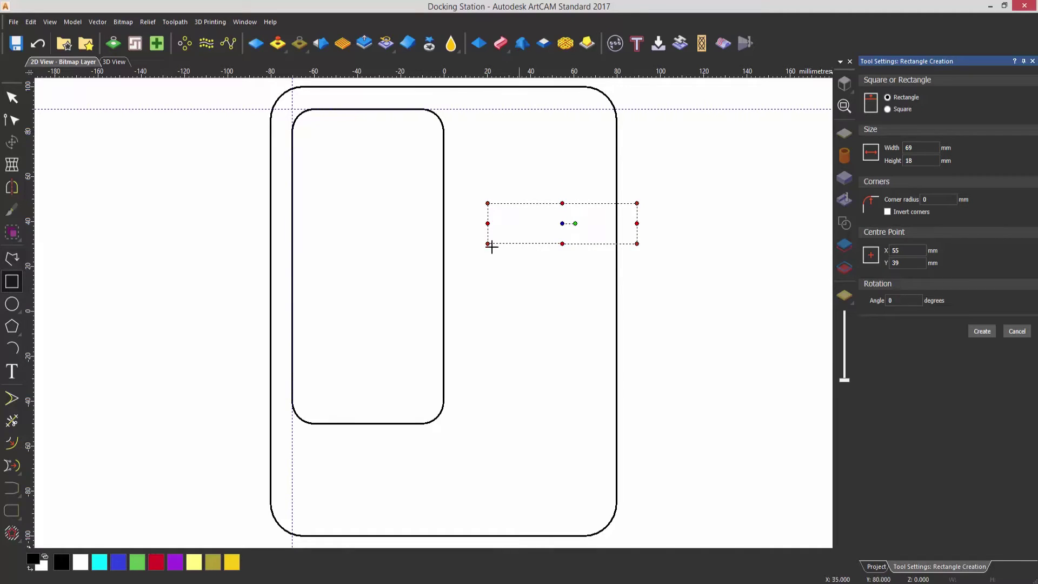
{"action": "type", "text": "70"}
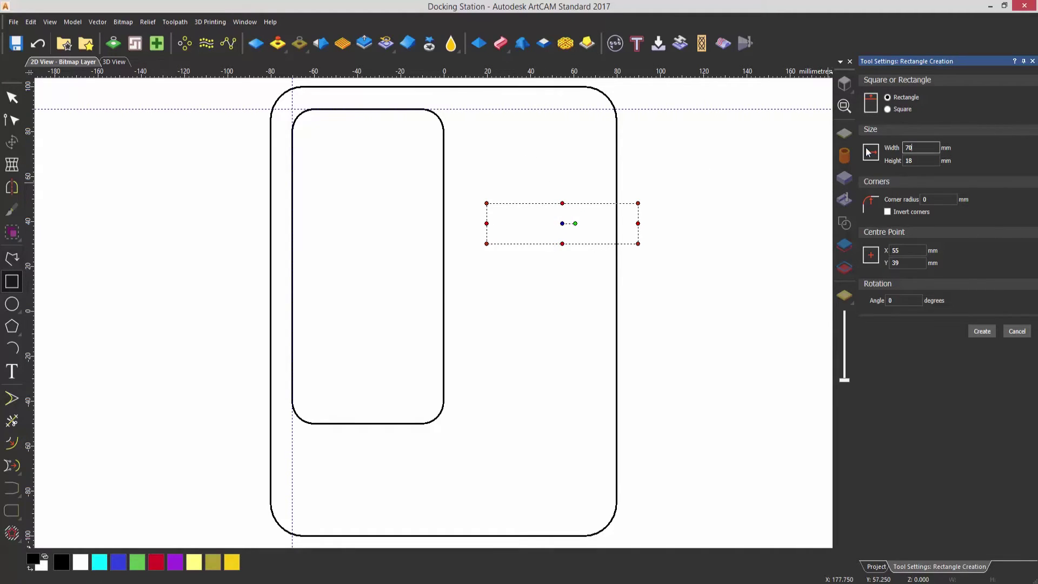
{"action": "left_click", "coordinate": [909, 161]}
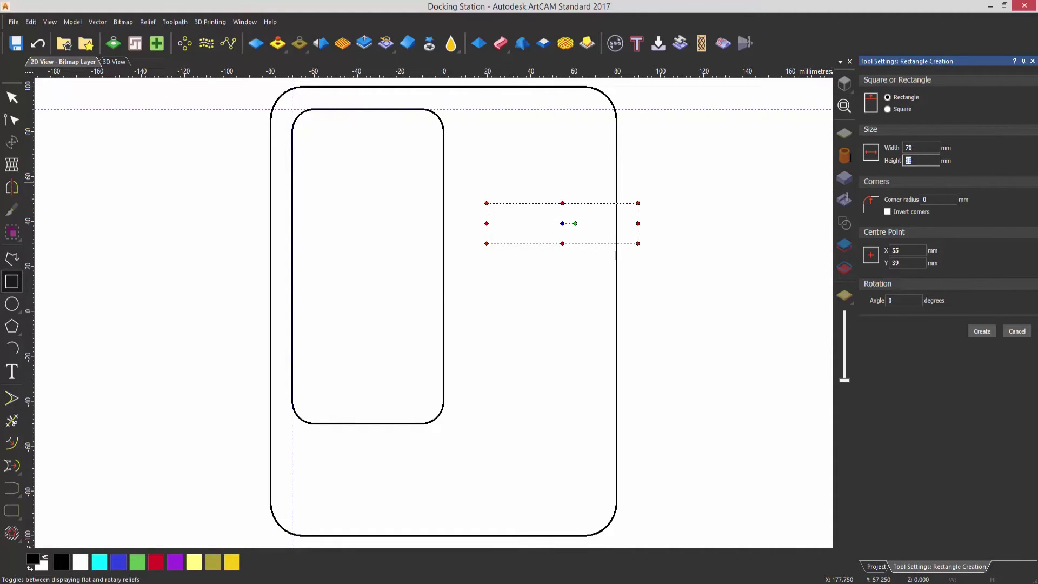
{"action": "type", "text": "20"}
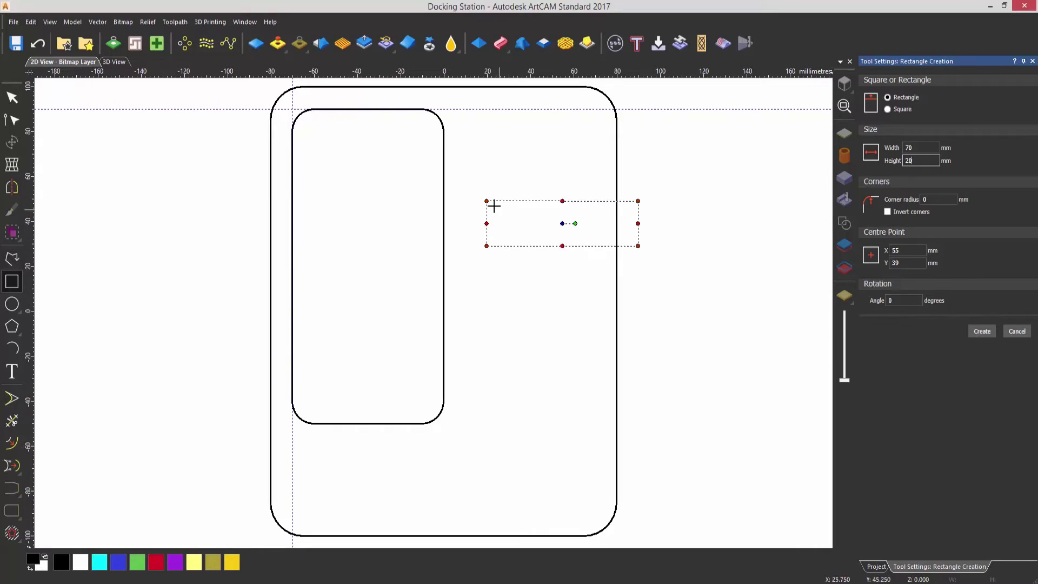
{"action": "left_click_drag", "start_coordinate": [488, 202], "coordinate": [506, 215]}
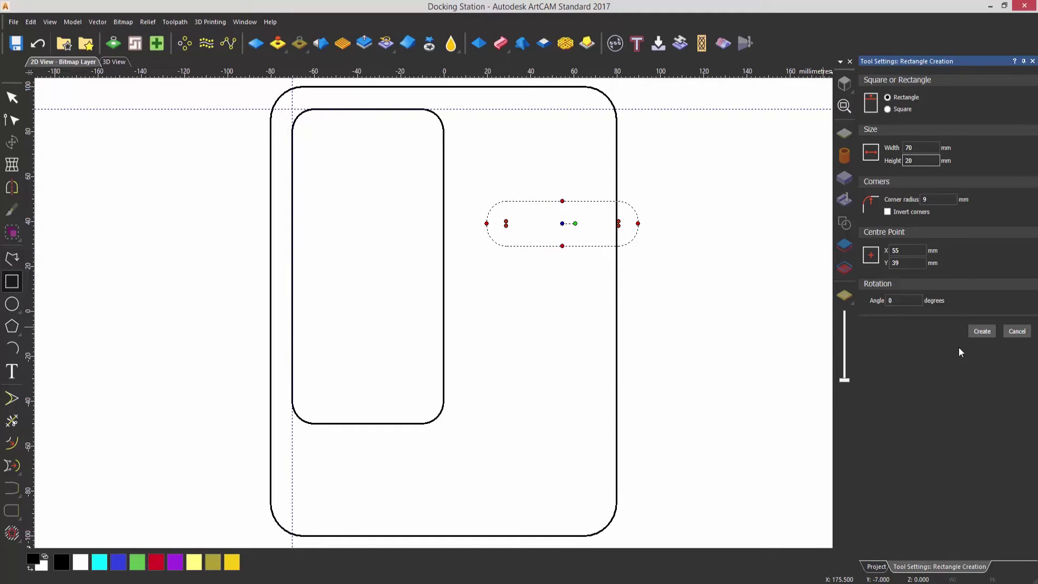
{"action": "left_click", "coordinate": [981, 331]}
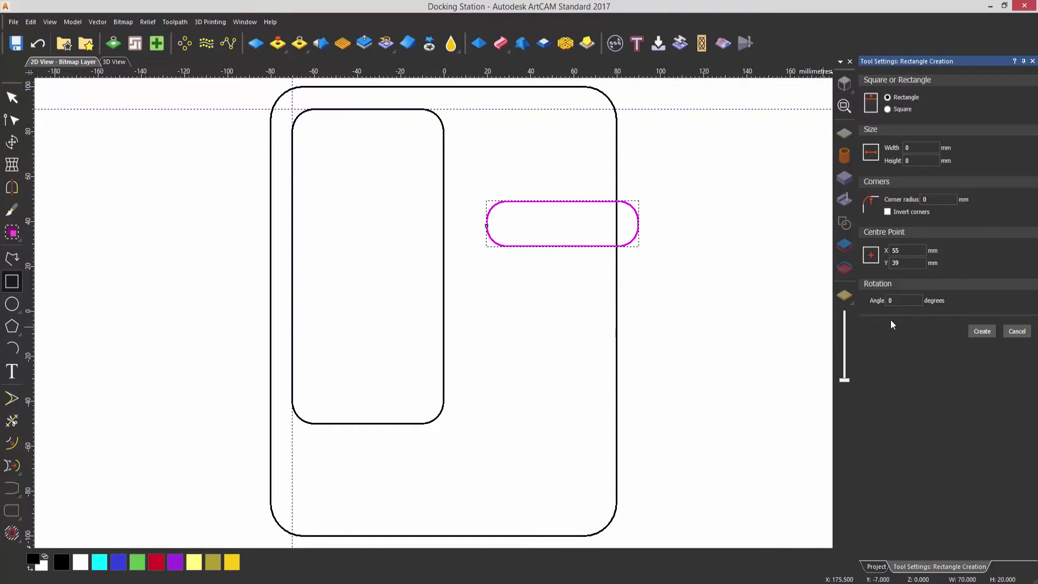
{"action": "left_click", "coordinate": [663, 293]}
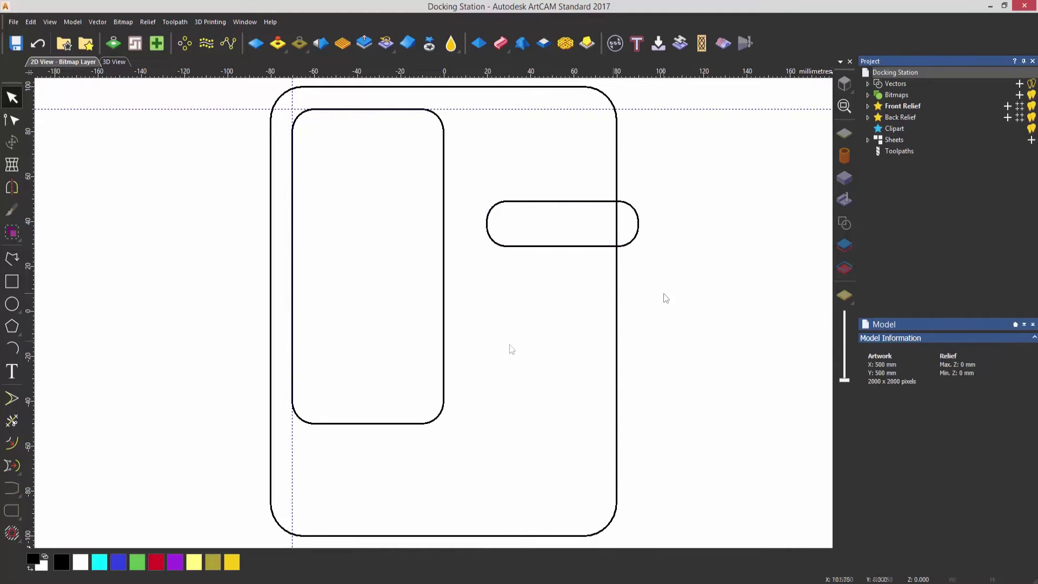
Step: Draw a 50 × 12 mm square-cornered rectangle near the plate's lower right
{"action": "left_click", "coordinate": [14, 289]}
{"action": "left_click_drag", "start_coordinate": [501, 395], "coordinate": [644, 438]}
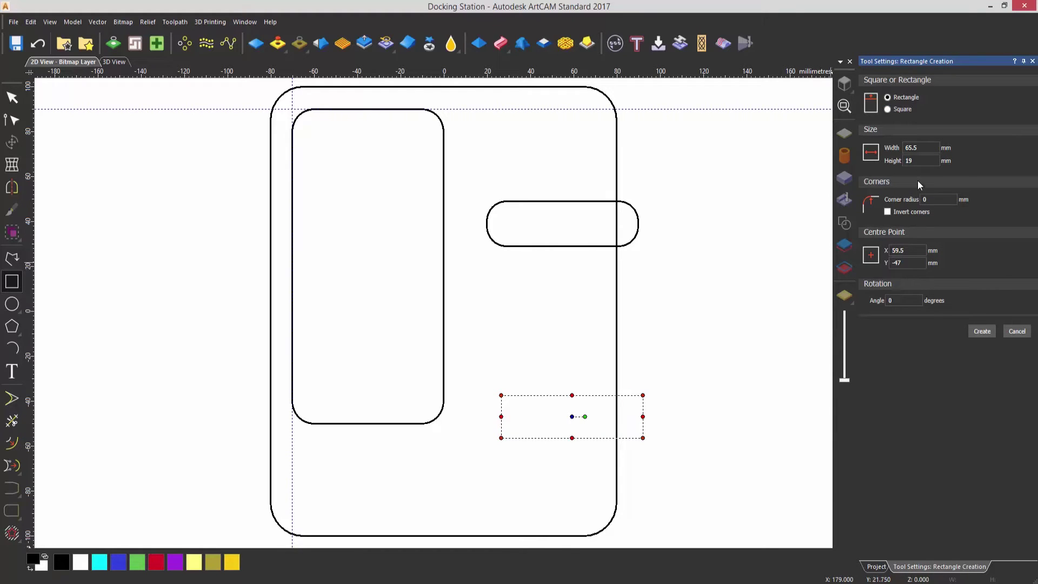
{"action": "double_click", "coordinate": [919, 148]}
{"action": "type", "text": "50"}
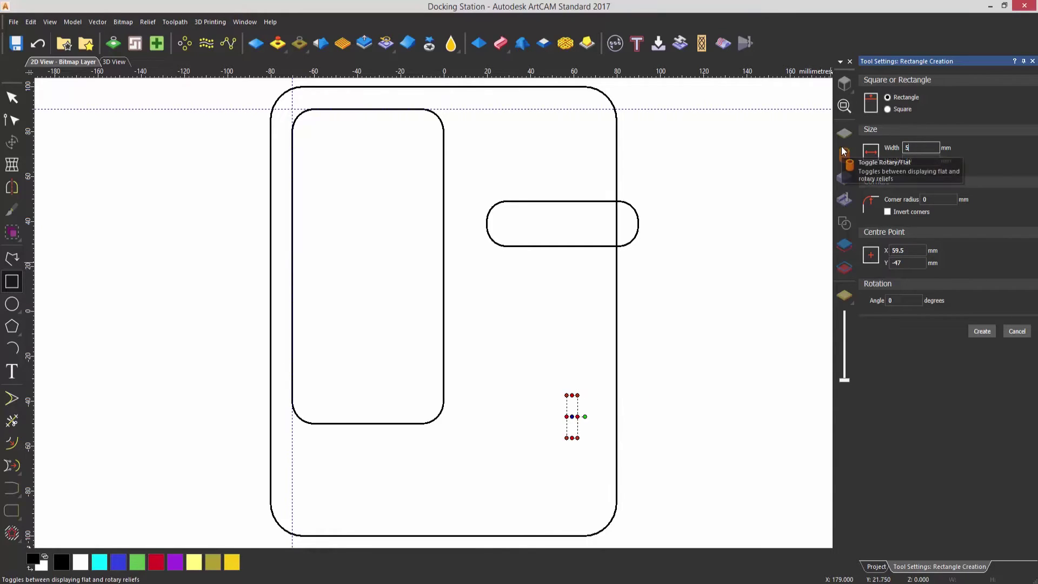
{"action": "key", "text": "Tab"}
{"action": "type", "text": "12"}
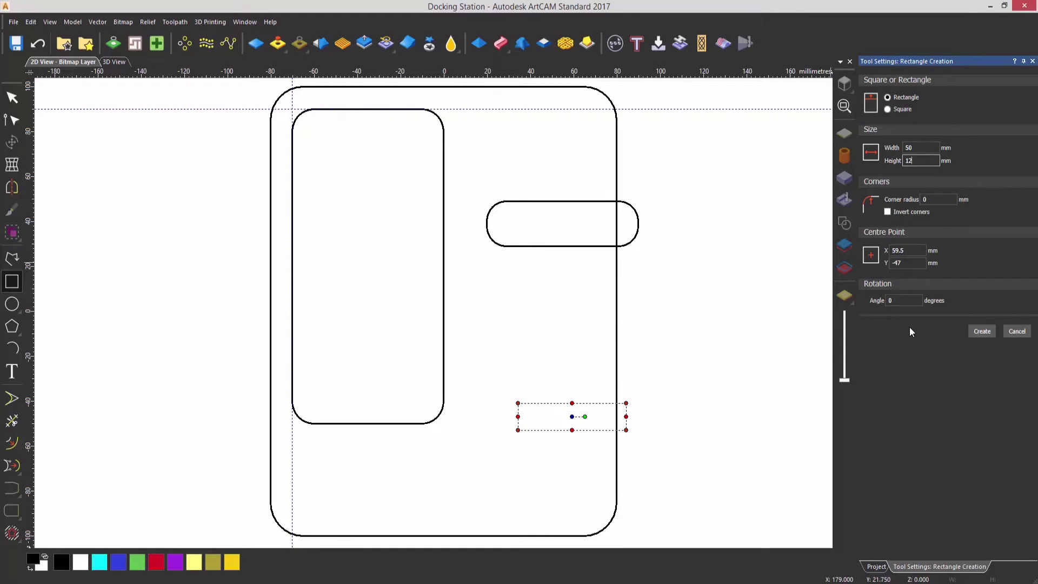
{"action": "left_click", "coordinate": [988, 332]}
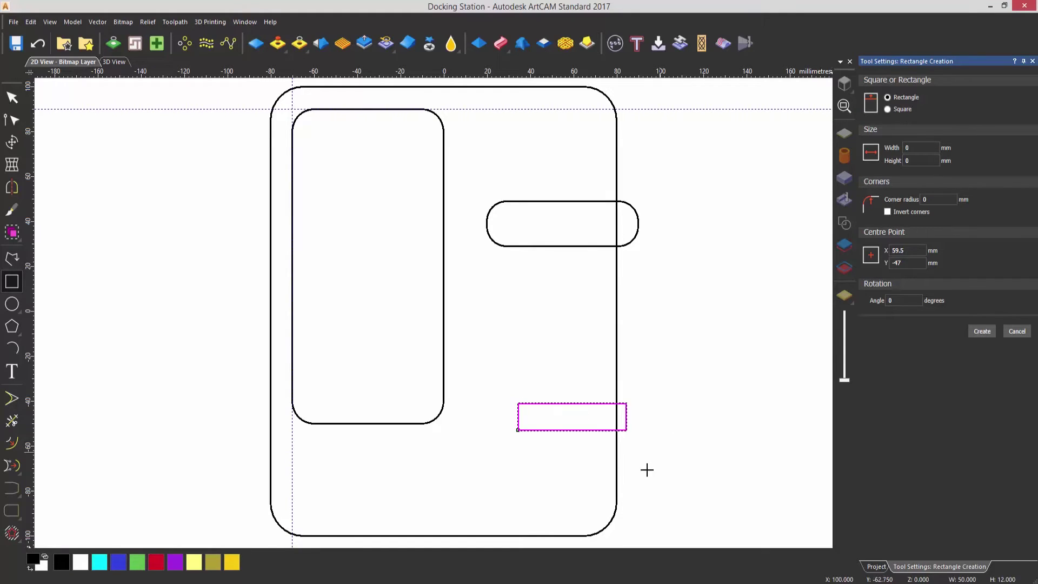
Step: Slide the small rectangle so its right edge meets the plate's right outline
{"action": "left_click_drag", "start_coordinate": [626, 417], "coordinate": [622, 421]}
{"action": "left_click", "coordinate": [645, 424]}
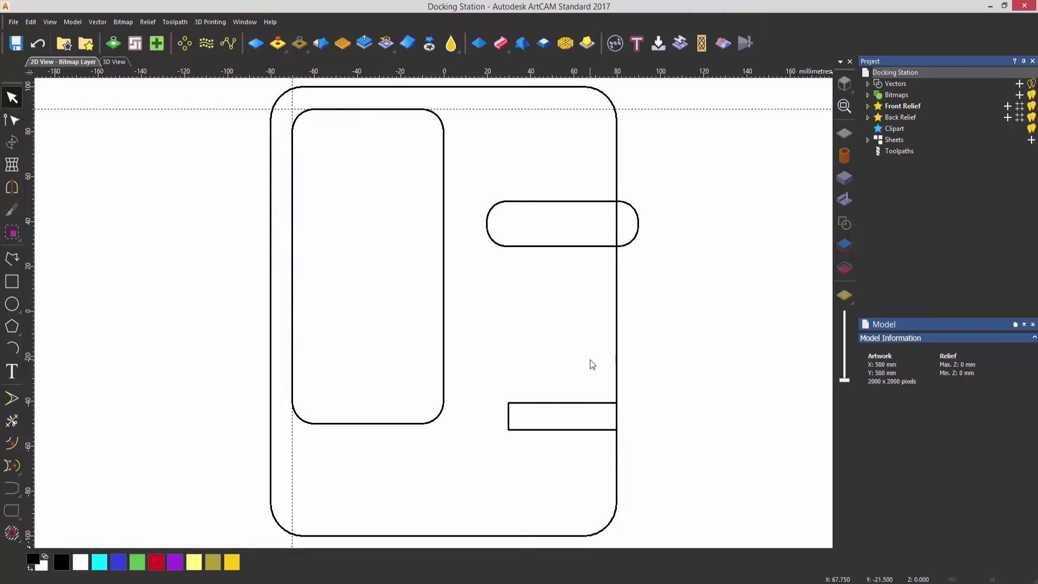
{"action": "left_click", "coordinate": [607, 410]}
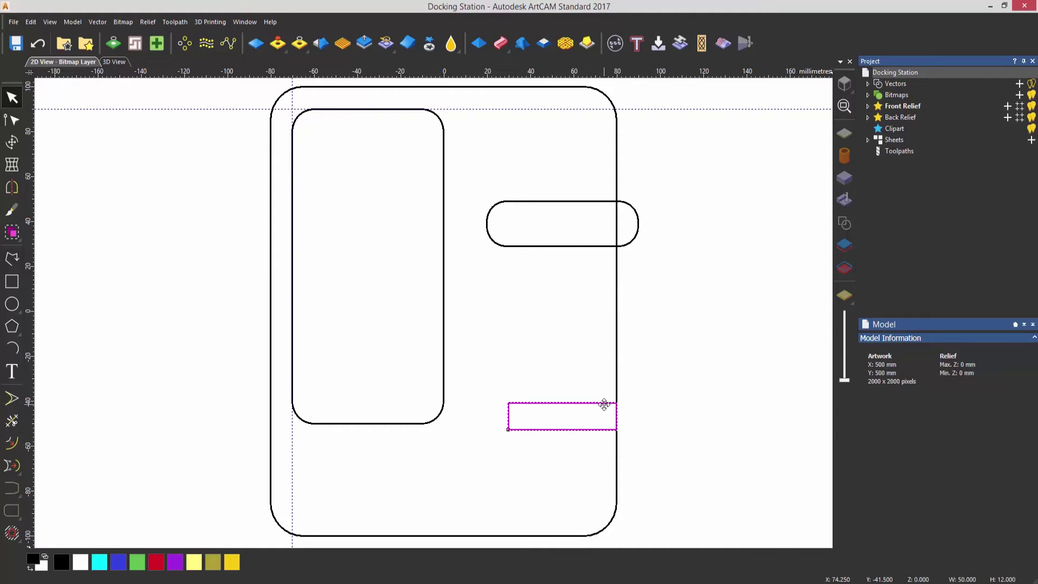
{"action": "scroll", "coordinate": [607, 417], "scroll_direction": "up", "scroll_amount": 3}
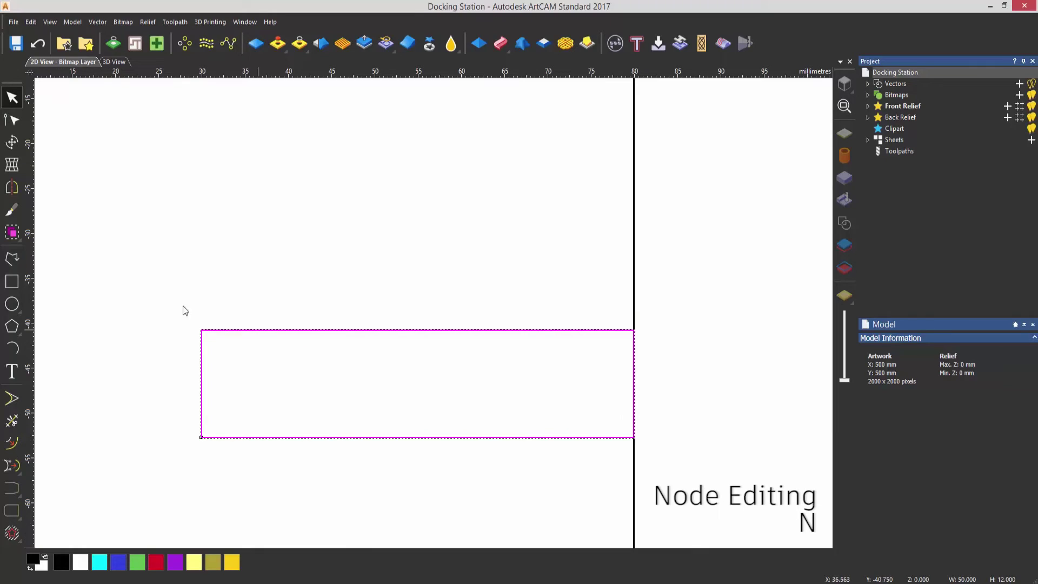
Step: Cut the notch rectangle at its top-right and bottom-right corner nodes with Node Editing
{"action": "left_click", "coordinate": [13, 121]}
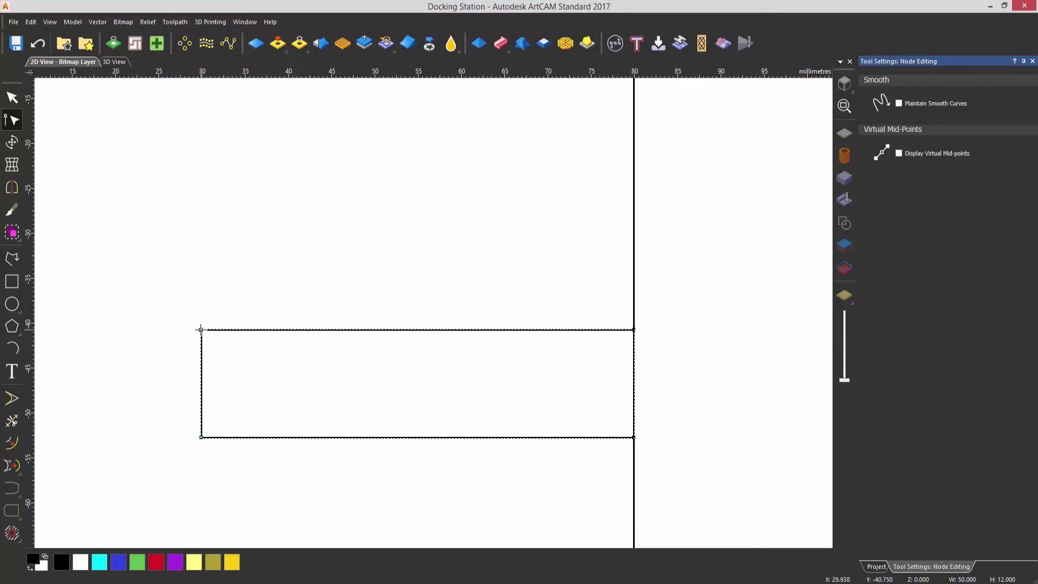
{"action": "left_click_drag", "start_coordinate": [201, 329], "coordinate": [192, 177]}
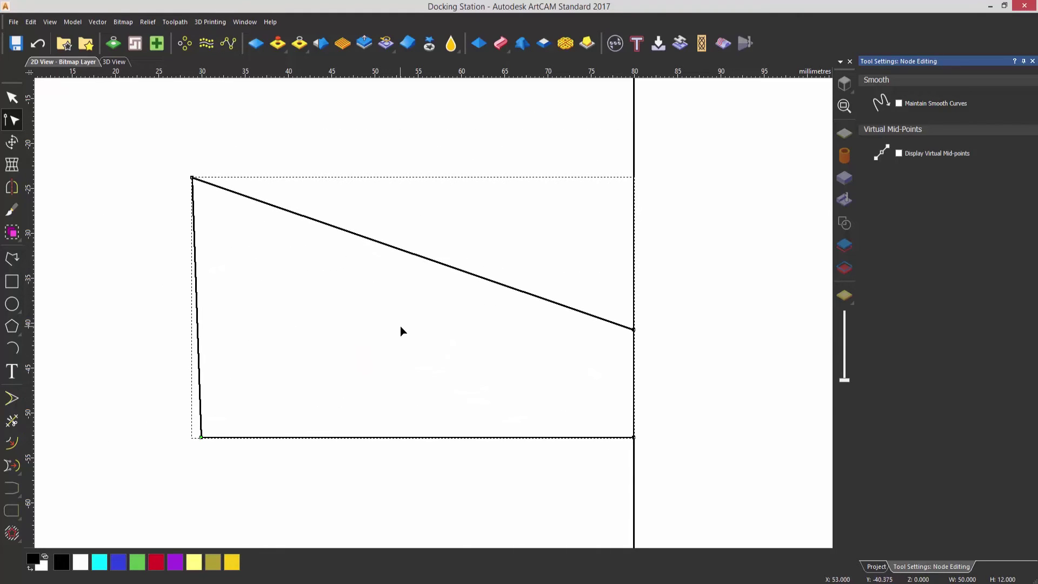
{"action": "key", "text": "ctrl+z"}
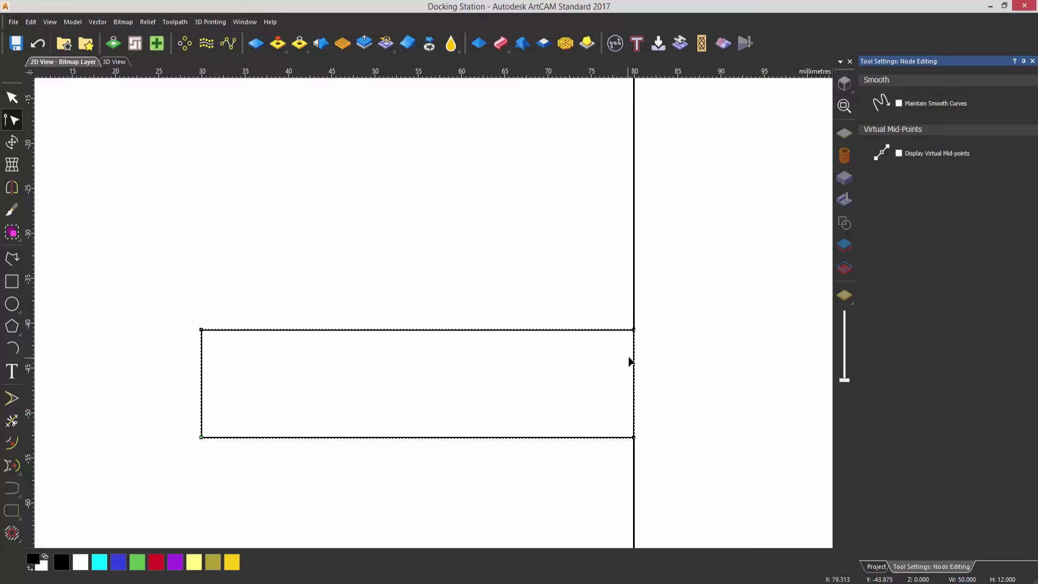
{"action": "right_click", "coordinate": [635, 329]}
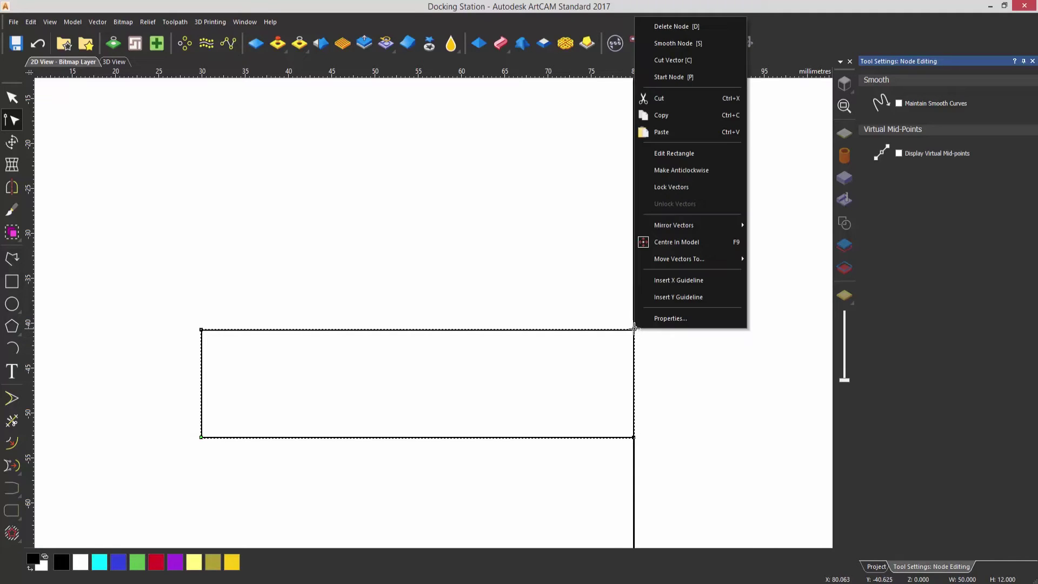
{"action": "left_click", "coordinate": [691, 63]}
{"action": "right_click", "coordinate": [633, 438]}
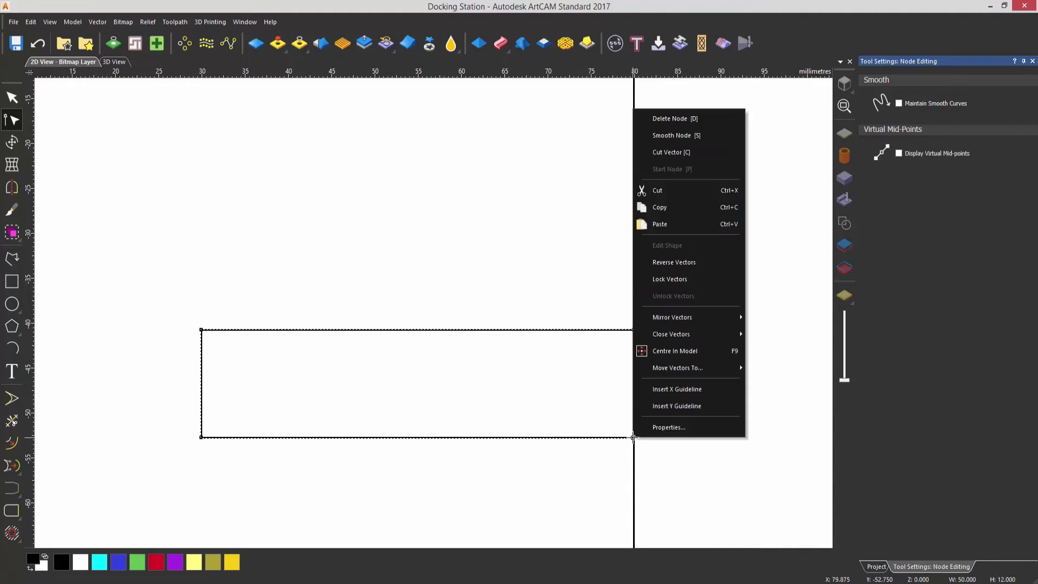
{"action": "left_click", "coordinate": [679, 154]}
{"action": "key", "text": "Escape"}
{"action": "left_click_drag", "start_coordinate": [603, 308], "coordinate": [659, 478]}
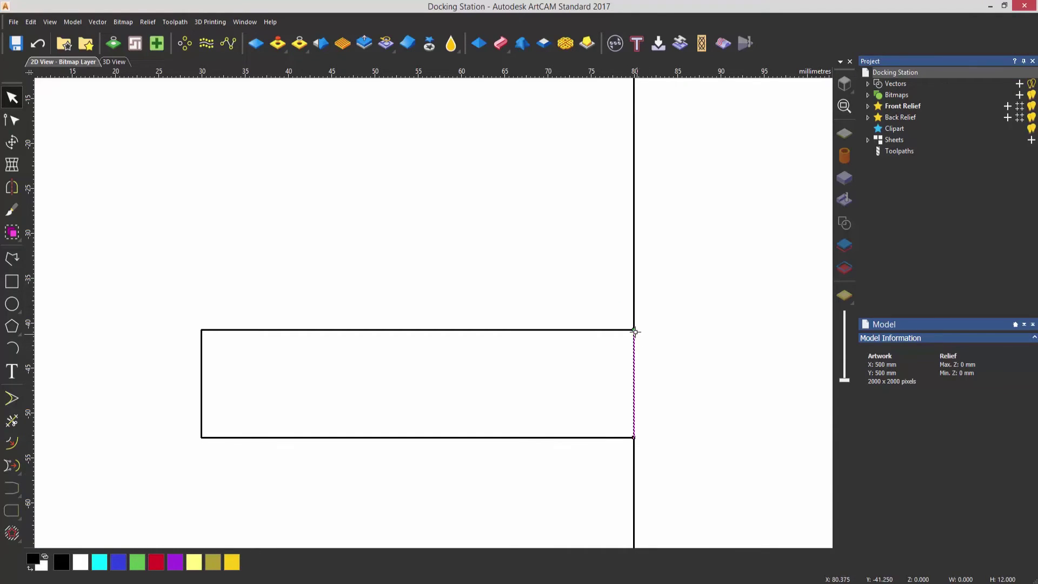
{"action": "left_click", "coordinate": [691, 454]}
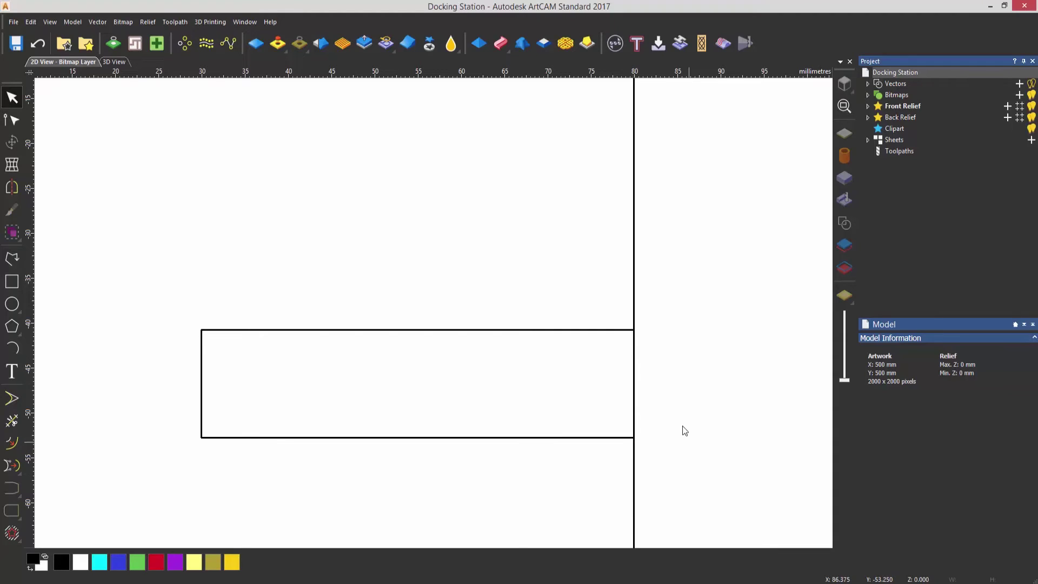
Step: Trim away the vertical line segment inside the notch rectangle
{"action": "left_click", "coordinate": [635, 396]}
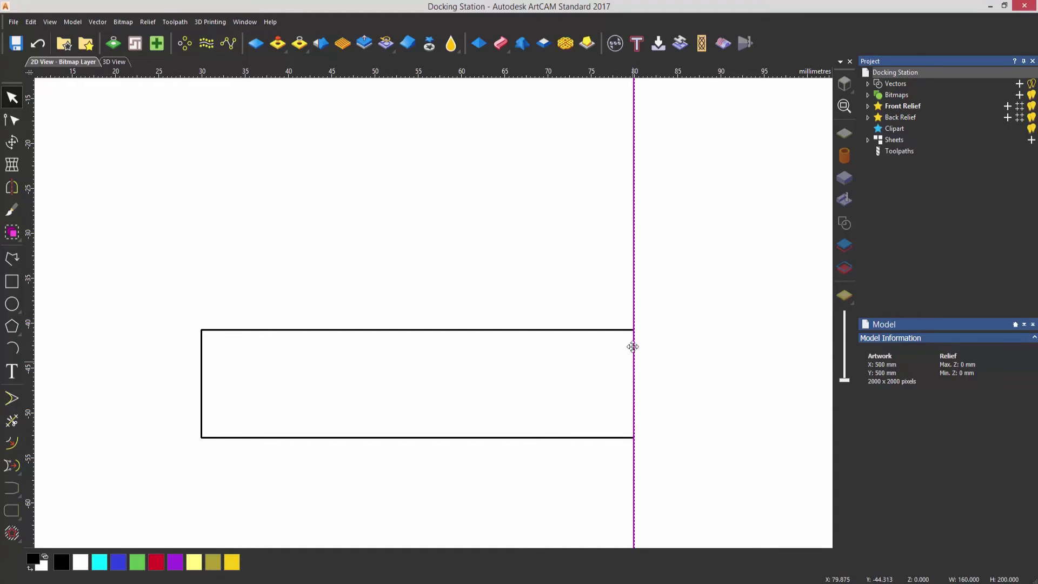
{"action": "left_click", "coordinate": [336, 376]}
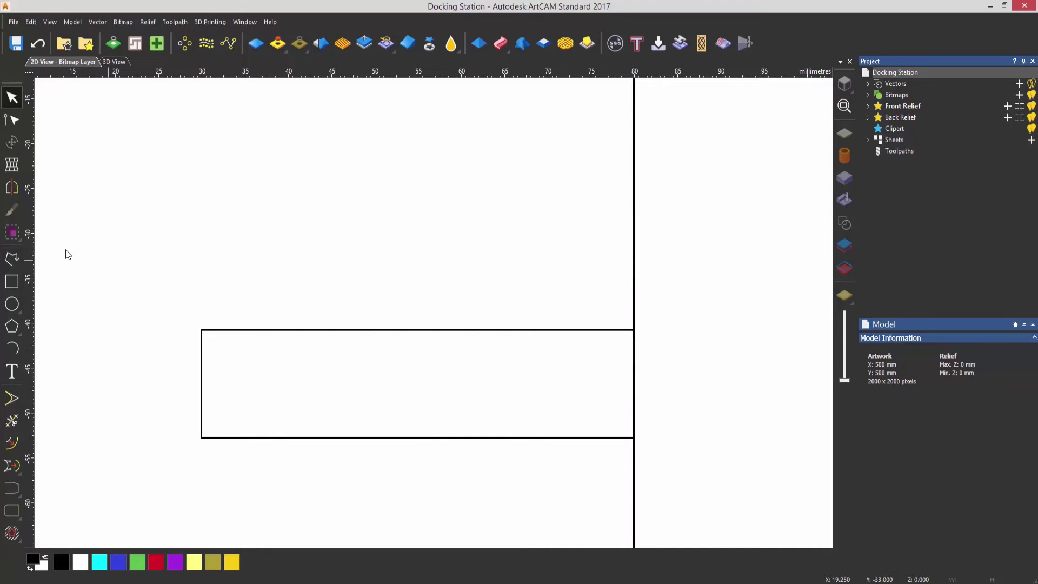
{"action": "left_click", "coordinate": [12, 421]}
{"action": "left_click", "coordinate": [634, 377]}
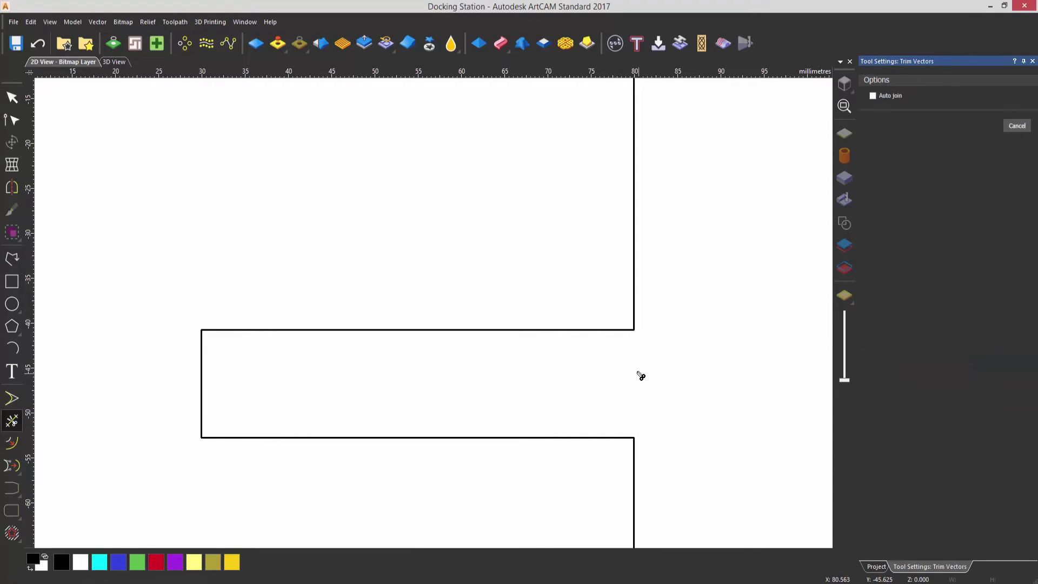
{"action": "left_click", "coordinate": [1033, 61]}
Step: Trim the slot's right arc and the plate edge segment across the slot
{"action": "scroll", "coordinate": [586, 297], "scroll_direction": "up", "scroll_amount": 10}
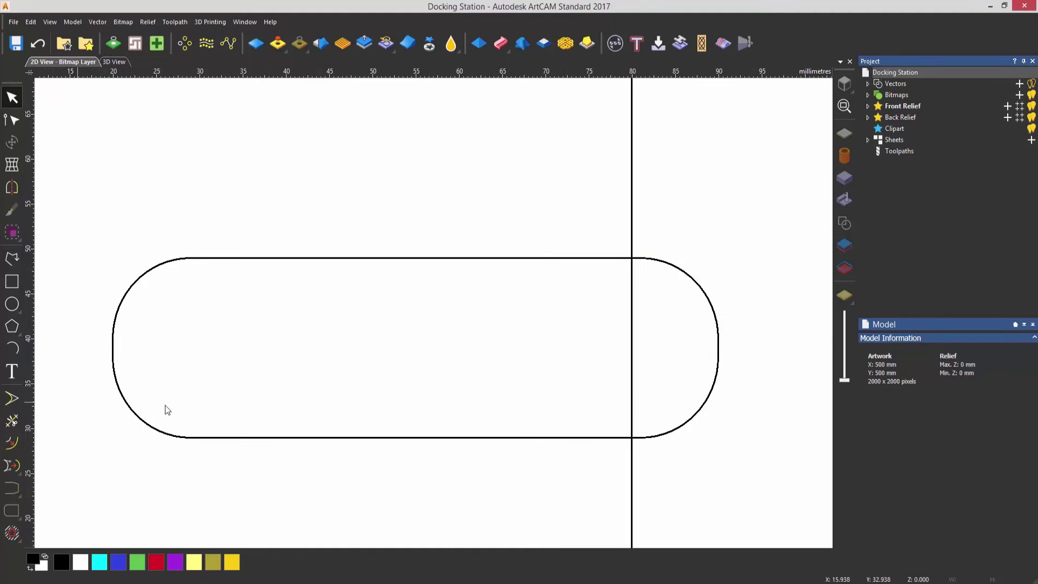
{"action": "left_click", "coordinate": [12, 420]}
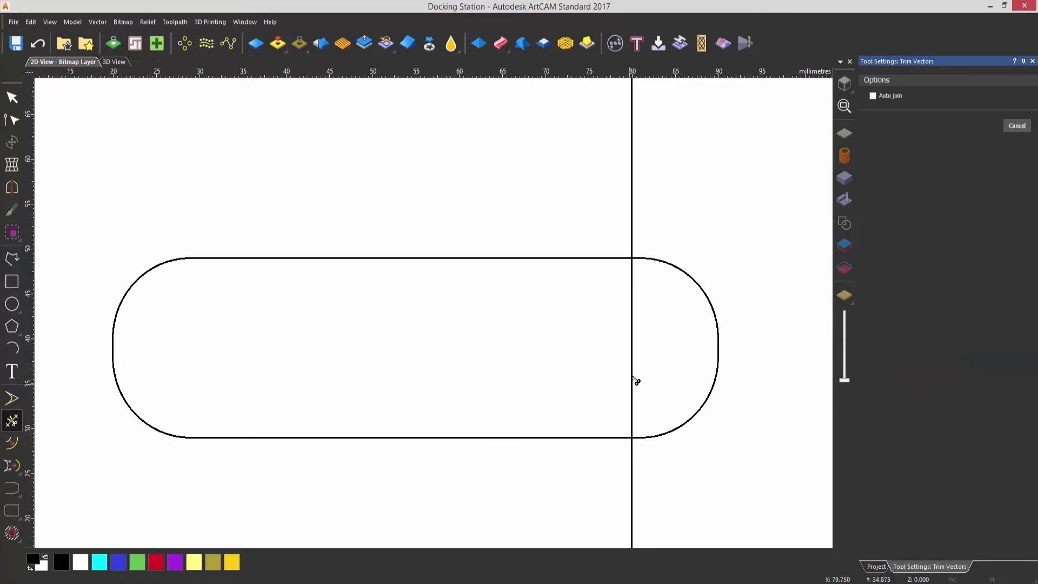
{"action": "left_click", "coordinate": [680, 267]}
{"action": "left_click", "coordinate": [634, 294]}
{"action": "key", "text": "Escape"}
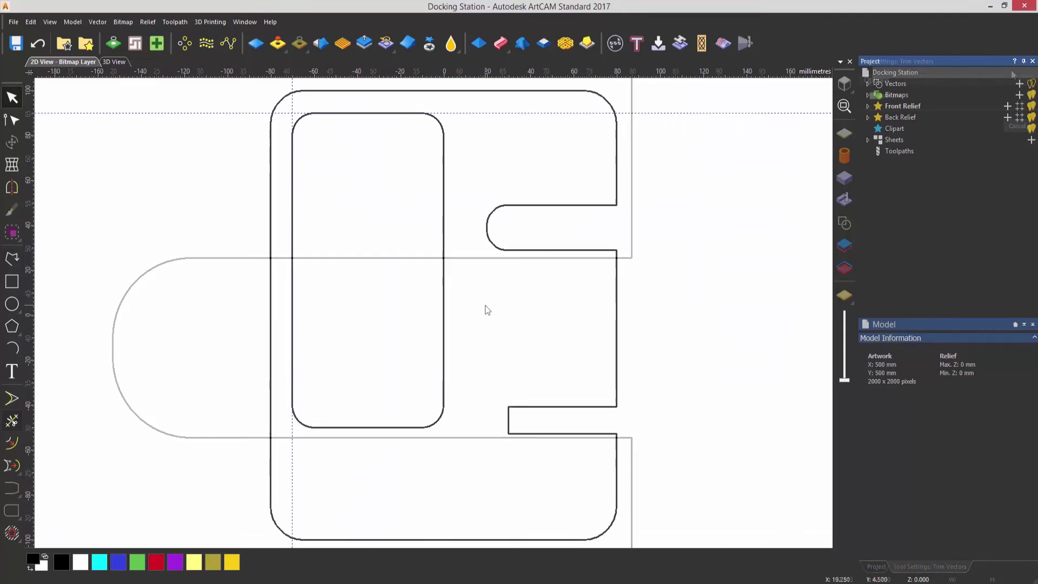
Step: Delete the horizontal and vertical guidelines
{"action": "right_click", "coordinate": [459, 112]}
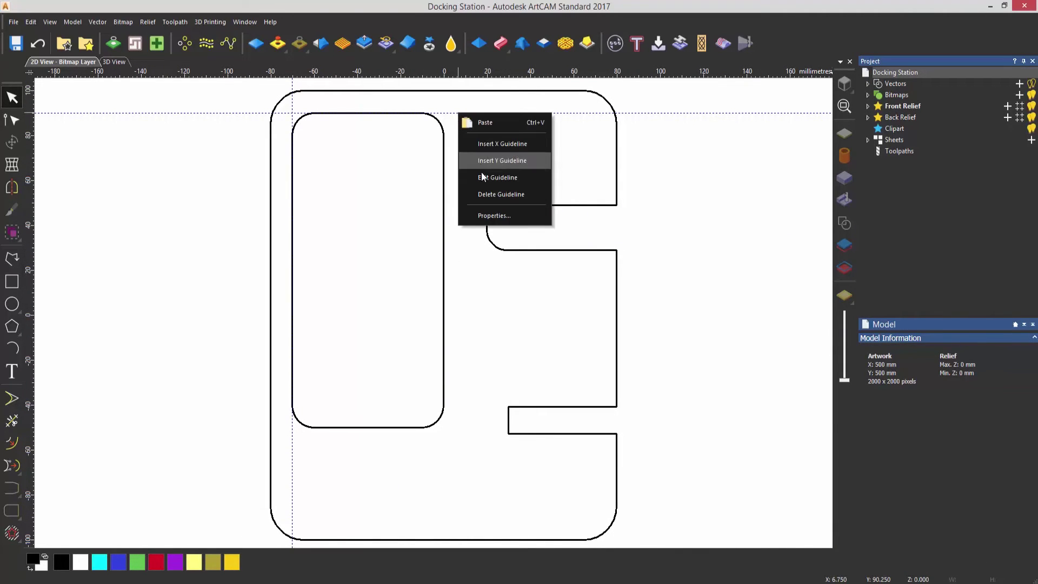
{"action": "left_click", "coordinate": [488, 193]}
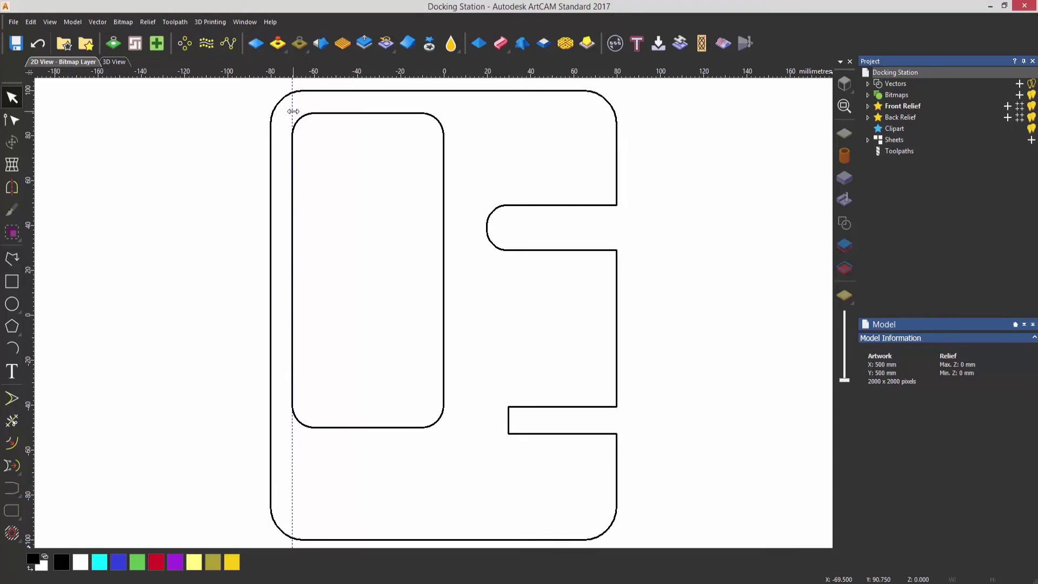
{"action": "right_click", "coordinate": [292, 112]}
{"action": "left_click", "coordinate": [331, 193]}
Step: Create a 10 × 15 mm rectangle below the phone pocket
{"action": "key", "text": "r"}
{"action": "left_click_drag", "start_coordinate": [347, 415], "coordinate": [375, 458]}
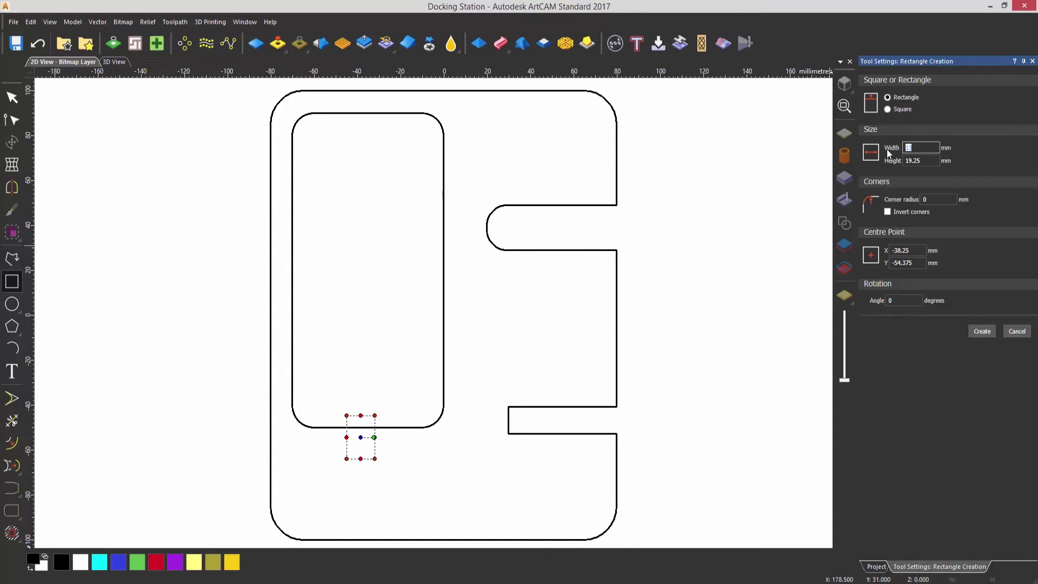
{"action": "type", "text": "10"}
{"action": "key", "text": "Tab"}
{"action": "type", "text": "15"}
{"action": "key", "text": "Tab"}
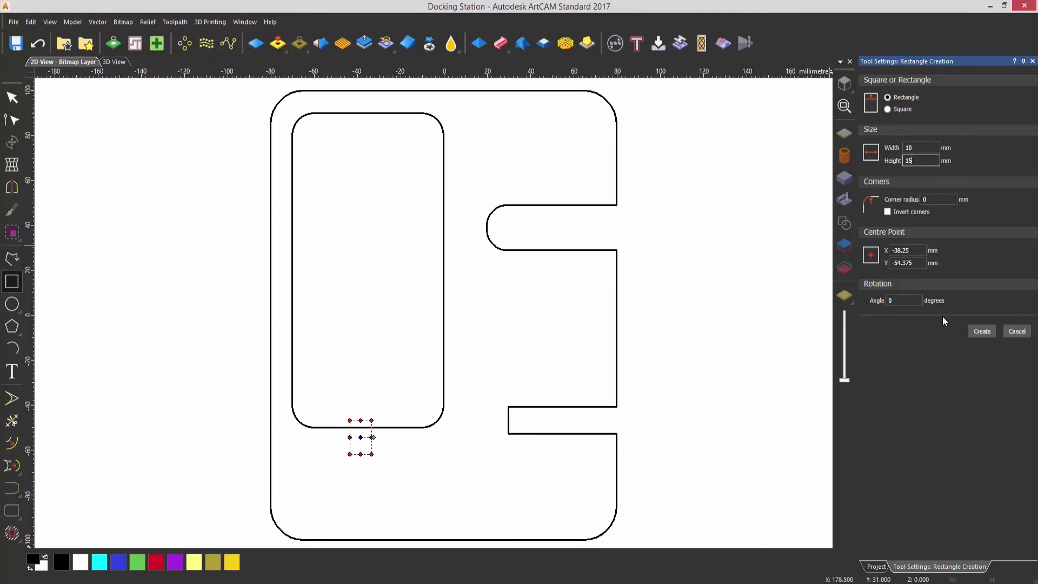
{"action": "left_click", "coordinate": [982, 332]}
Step: Move the connector rectangle up so its top just overlaps the pocket's bottom edge
{"action": "scroll", "coordinate": [373, 357], "scroll_direction": "up", "scroll_amount": 5}
{"action": "left_click_drag", "start_coordinate": [364, 359], "coordinate": [396, 386]}
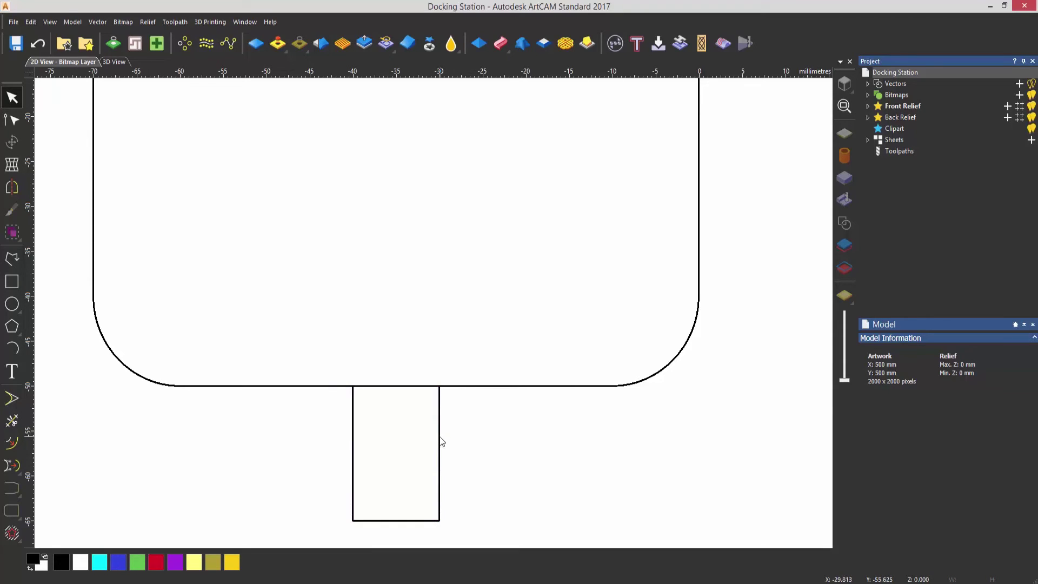
{"action": "scroll", "coordinate": [394, 405], "scroll_direction": "up", "scroll_amount": 4}
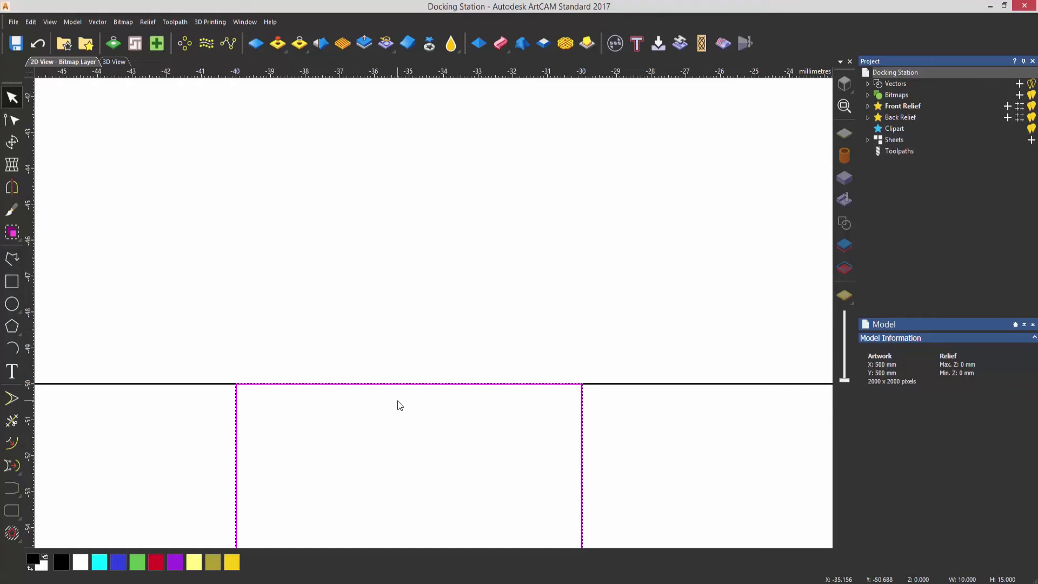
{"action": "key", "text": "Up"}
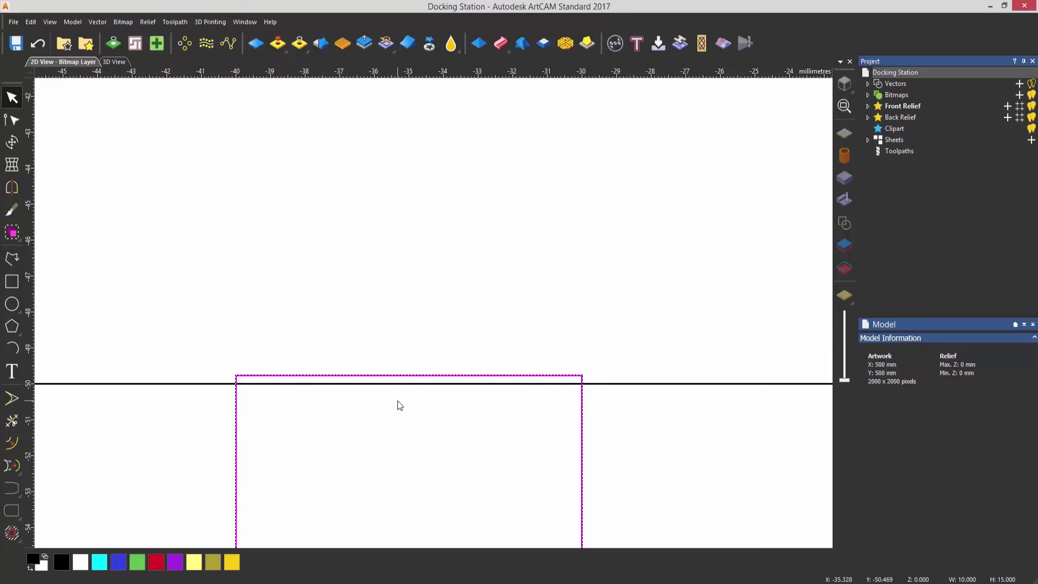
{"action": "left_click", "coordinate": [408, 448]}
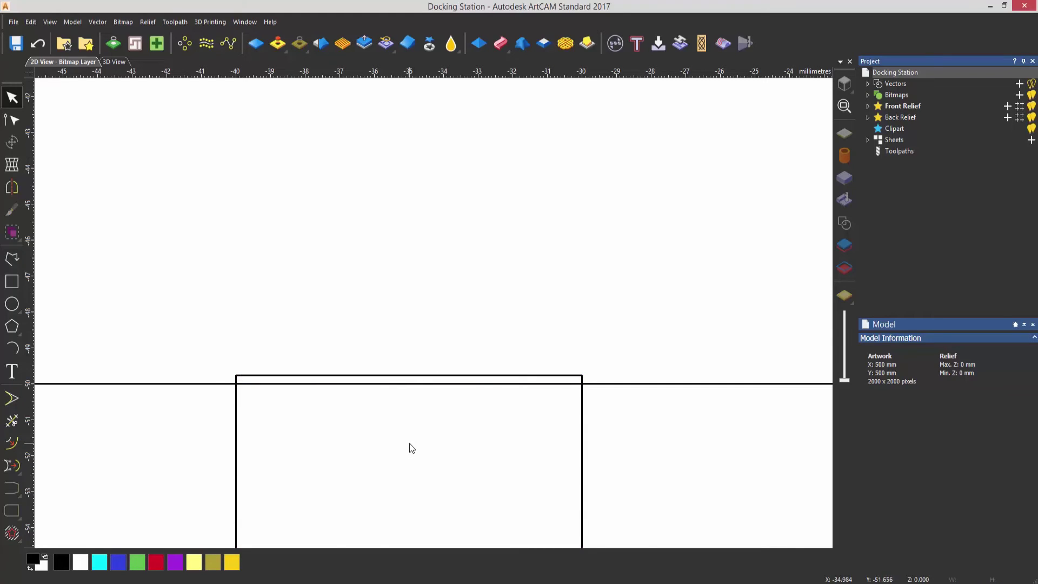
{"action": "scroll", "coordinate": [408, 448], "scroll_direction": "down", "scroll_amount": 5}
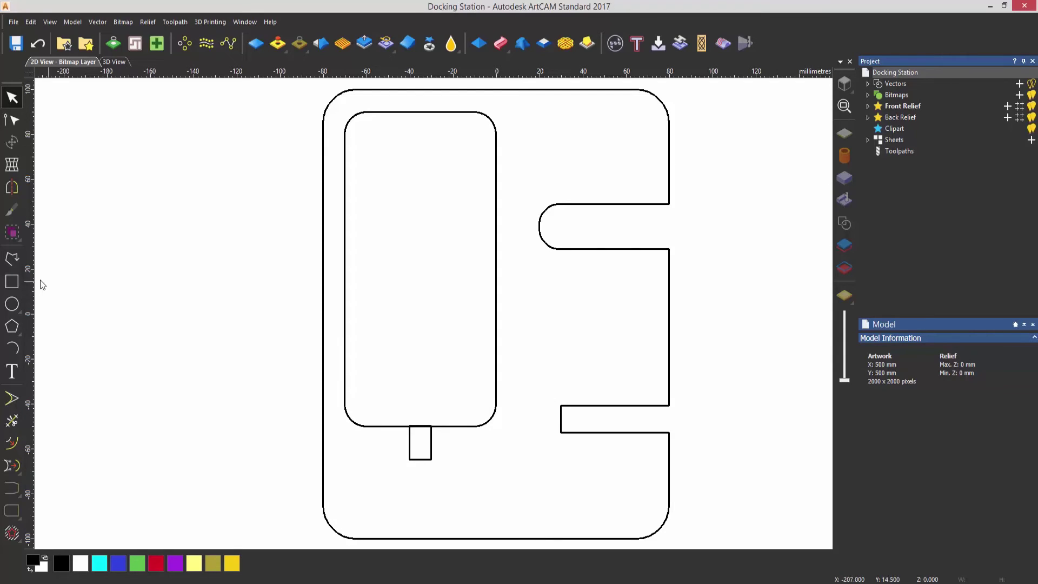
Step: Draw a smooth wavy polyline from the plate's top edge, past both slots, ending inside the connector notch
{"action": "left_click", "coordinate": [12, 259]}
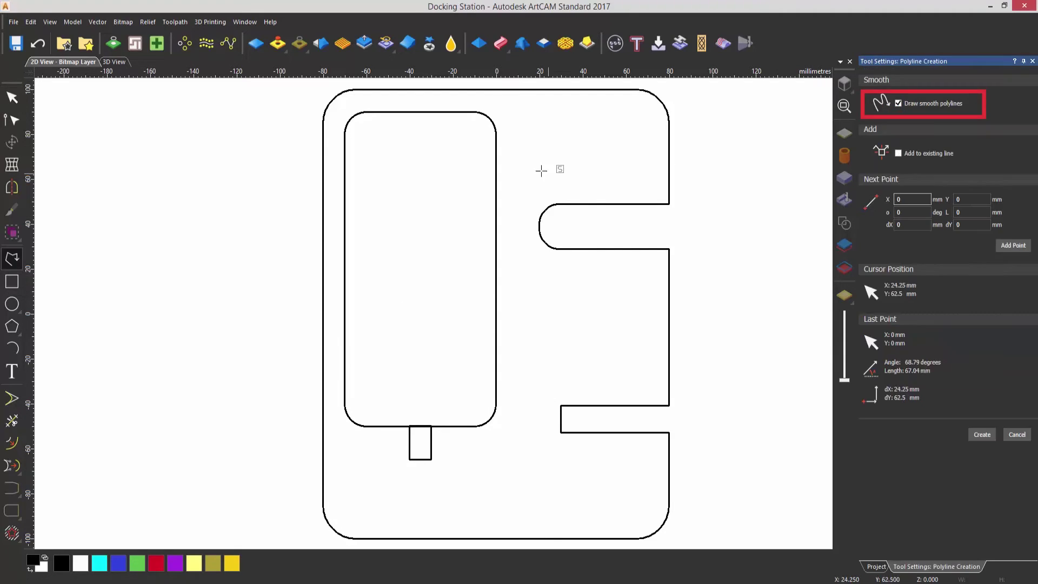
{"action": "left_click", "coordinate": [487, 86]}
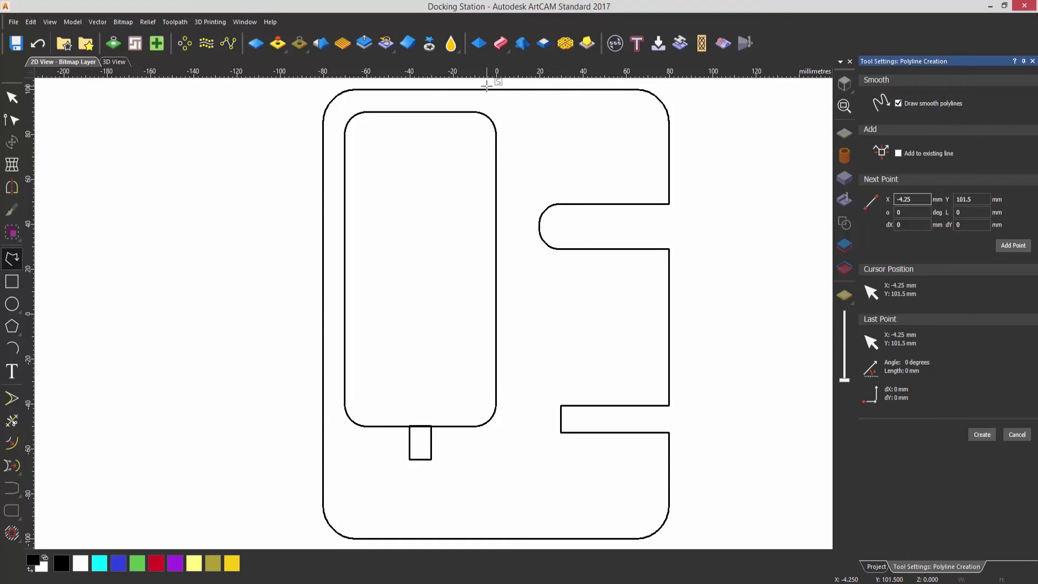
{"action": "left_click", "coordinate": [522, 137]}
{"action": "left_click", "coordinate": [506, 195]}
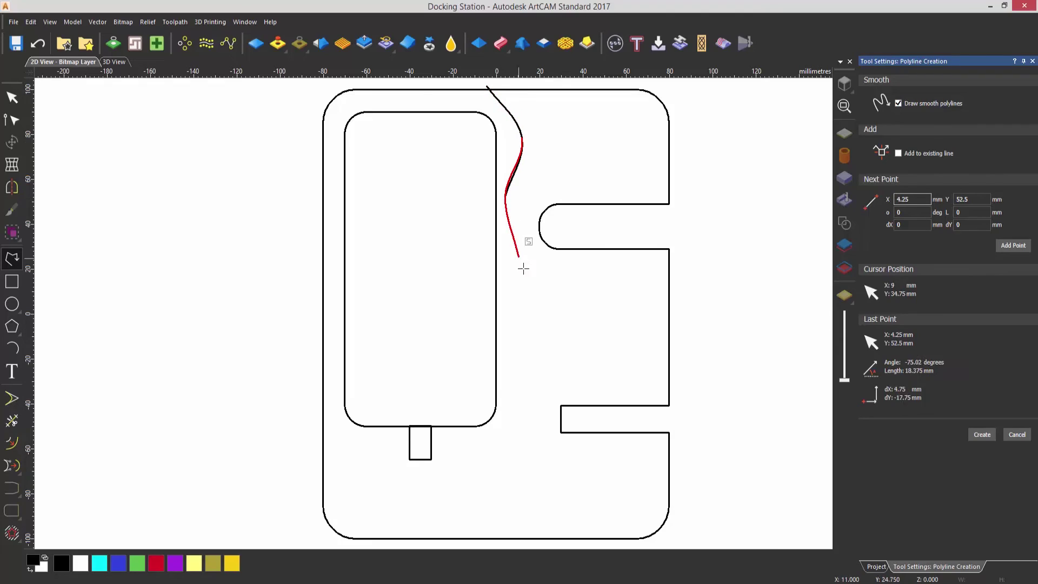
{"action": "left_click", "coordinate": [529, 272]}
{"action": "left_click", "coordinate": [509, 330]}
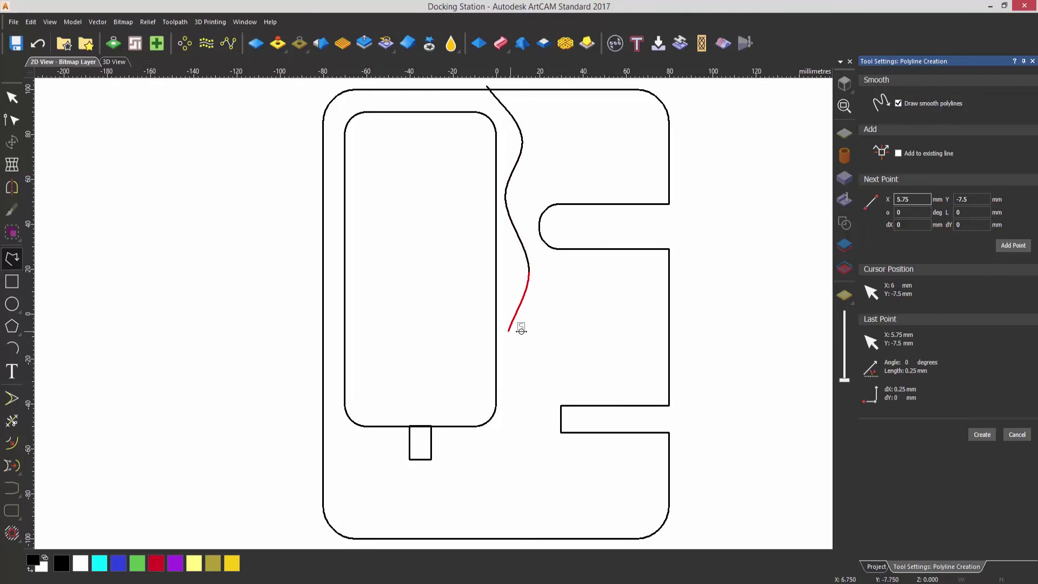
{"action": "left_click", "coordinate": [535, 397]}
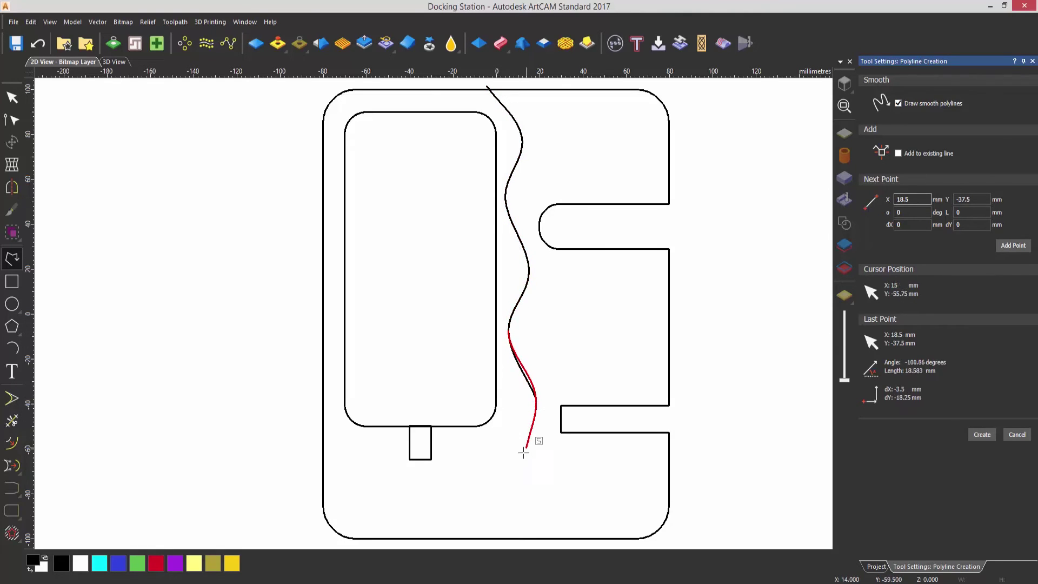
{"action": "left_click", "coordinate": [516, 439]}
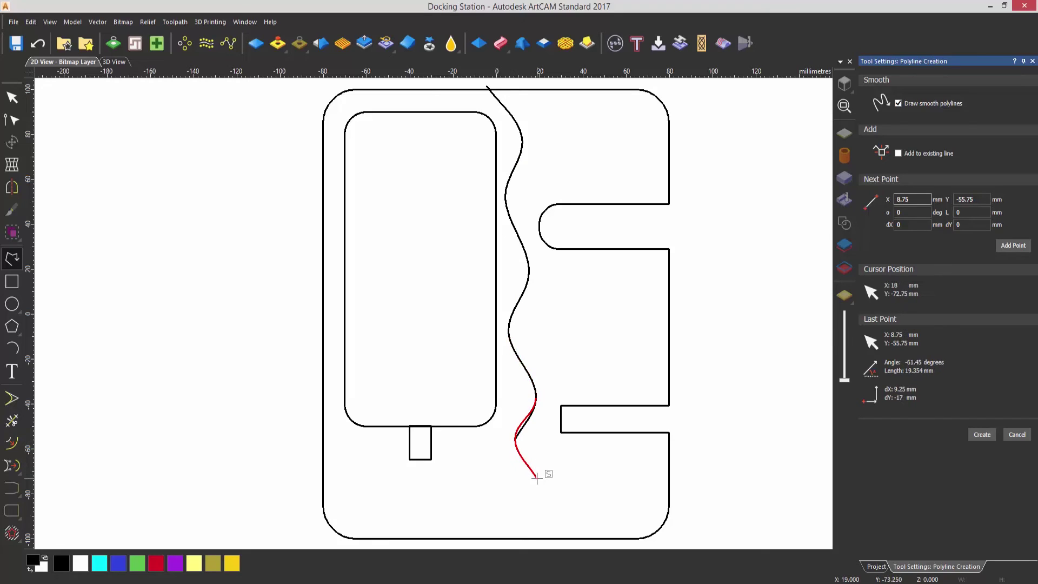
{"action": "left_click", "coordinate": [536, 469]}
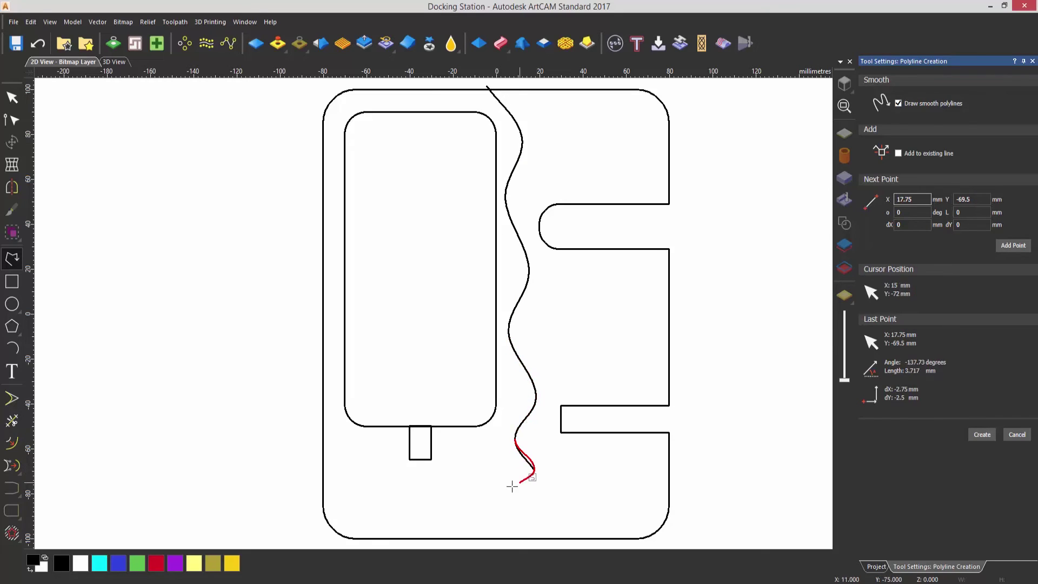
{"action": "left_click", "coordinate": [463, 520]}
{"action": "left_click", "coordinate": [425, 451]}
{"action": "key", "text": "Escape"}
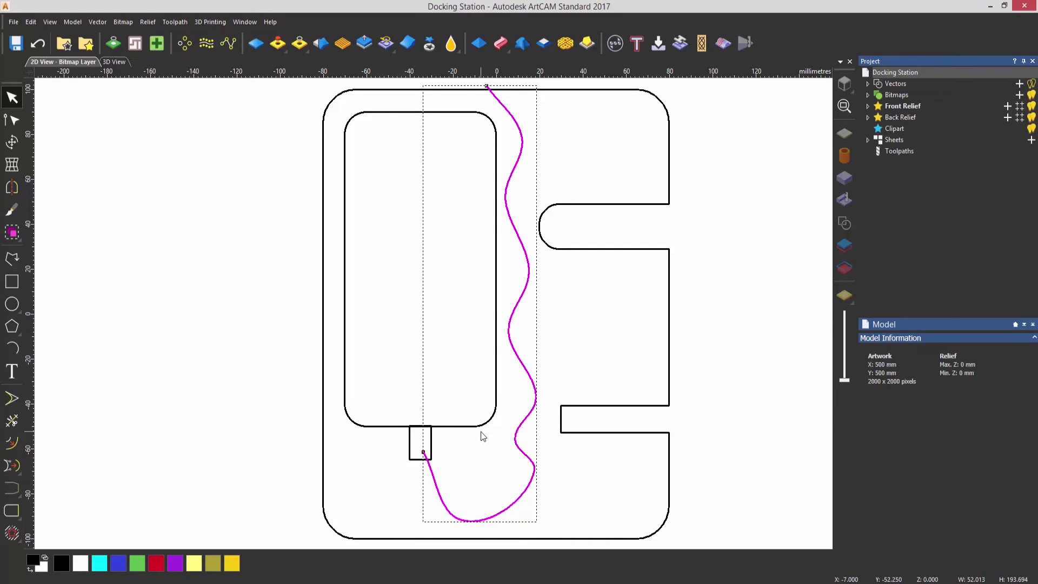
Step: In node editing, raise the upper and middle nodes to smooth the cable path's wave
{"action": "key", "text": "n"}
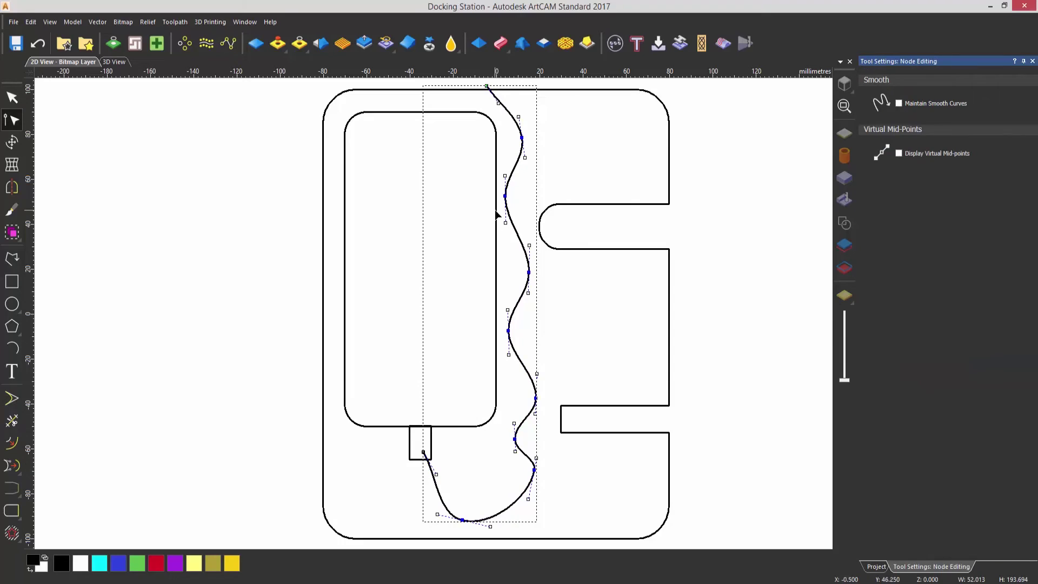
{"action": "left_click_drag", "start_coordinate": [506, 196], "coordinate": [505, 192]}
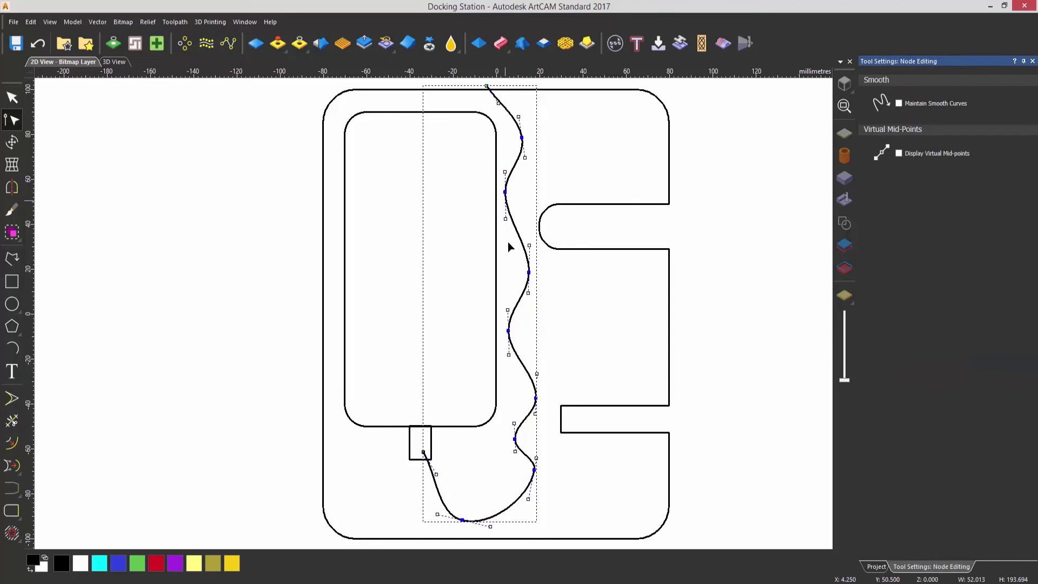
{"action": "left_click_drag", "start_coordinate": [528, 271], "coordinate": [529, 262]}
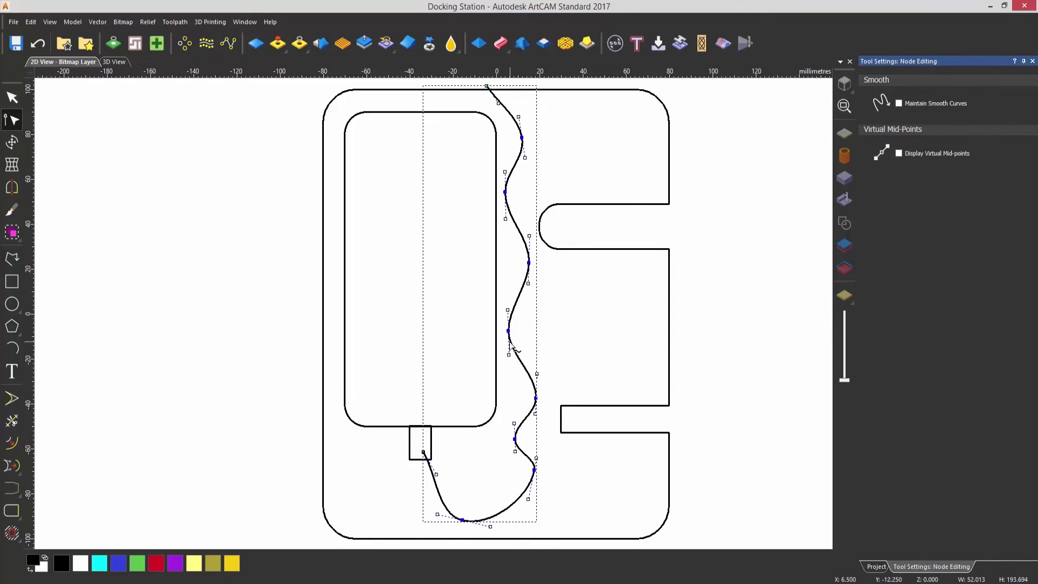
{"action": "left_click_drag", "start_coordinate": [507, 332], "coordinate": [508, 319]}
{"action": "left_click", "coordinate": [536, 398]}
{"action": "left_click_drag", "start_coordinate": [535, 398], "coordinate": [535, 383]}
{"action": "left_click_drag", "start_coordinate": [515, 440], "coordinate": [536, 440]}
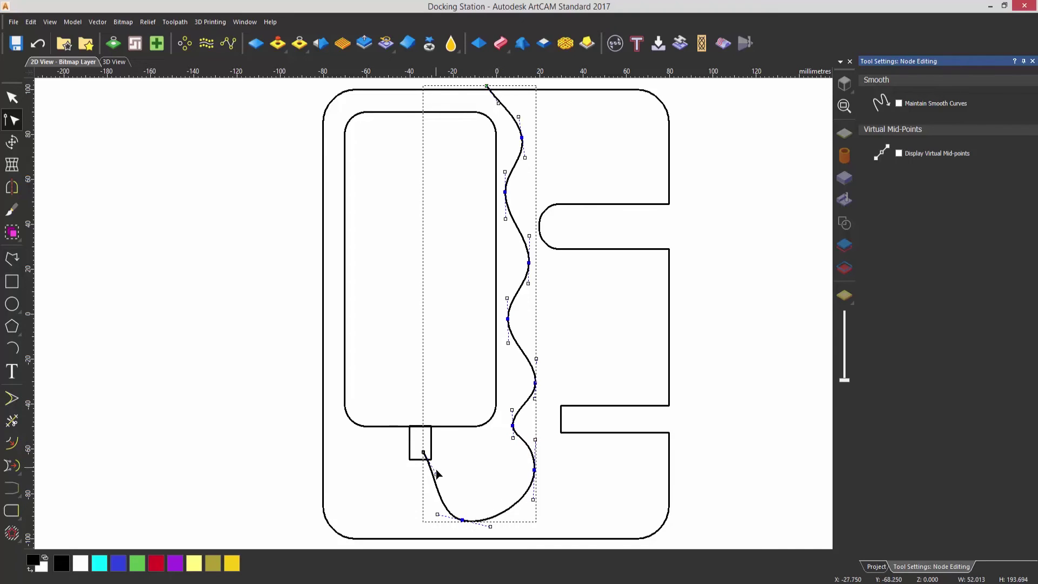
Step: Make the path drop straight out of the connector box into a rounded bottom bend
{"action": "left_click_drag", "start_coordinate": [435, 474], "coordinate": [423, 490]}
{"action": "left_click_drag", "start_coordinate": [423, 451], "coordinate": [425, 452]}
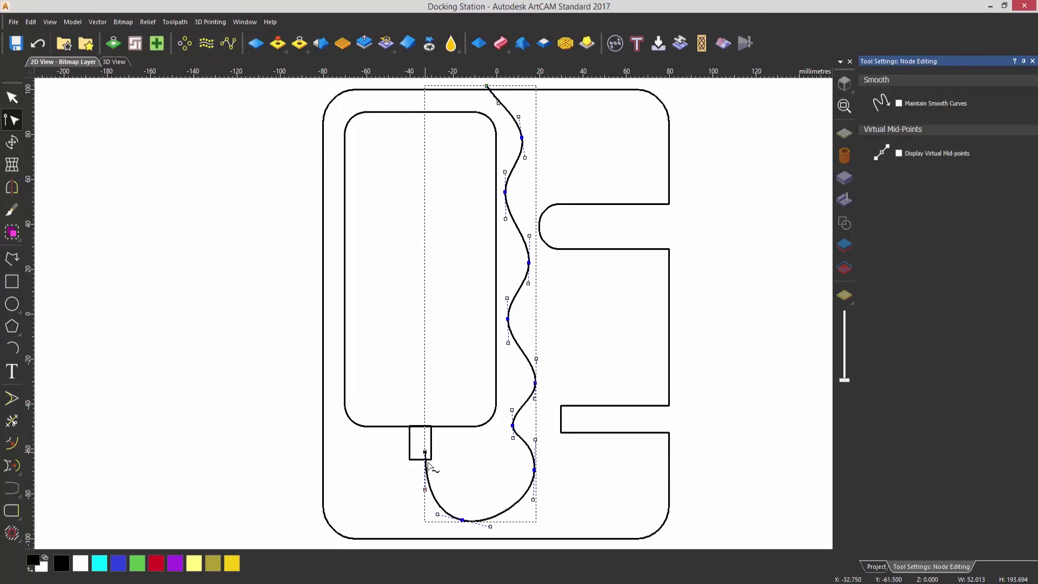
{"action": "left_click_drag", "start_coordinate": [490, 525], "coordinate": [478, 520]}
{"action": "left_click", "coordinate": [488, 481]}
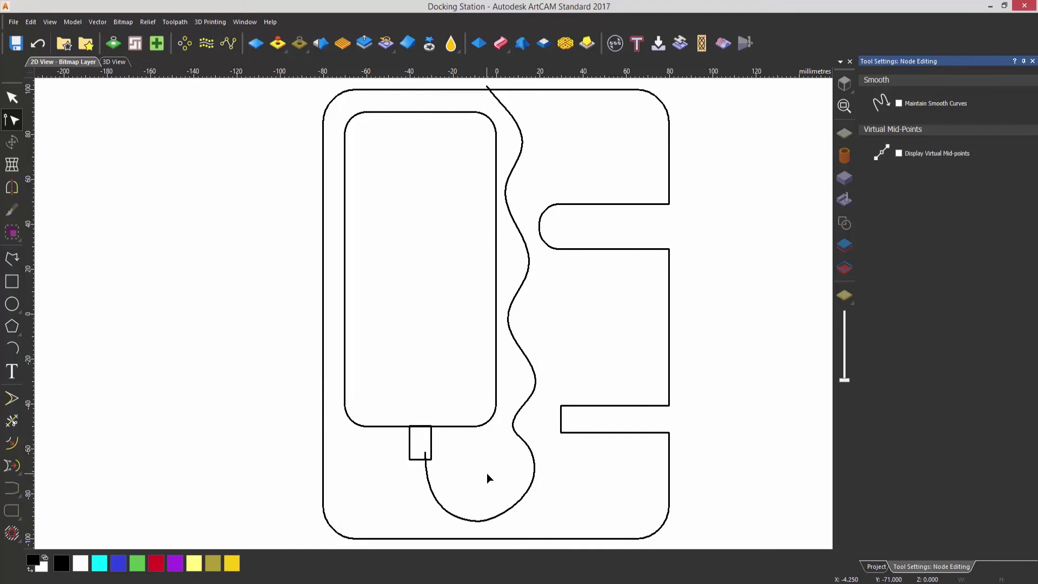
{"action": "key", "text": "n"}
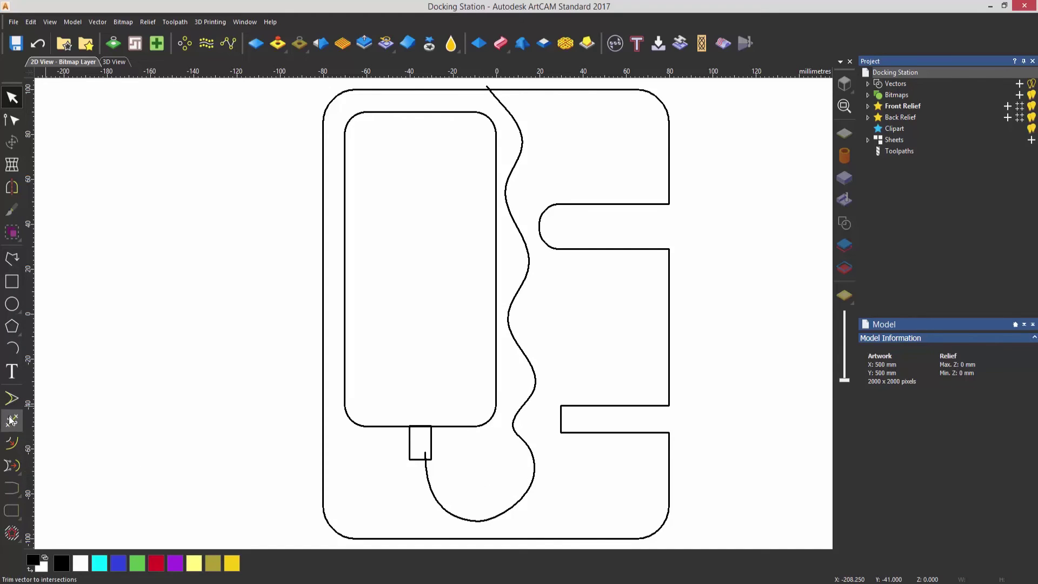
Step: Offset the wavy cable path by 5 mm to create the second parallel channel line
{"action": "left_click", "coordinate": [11, 445]}
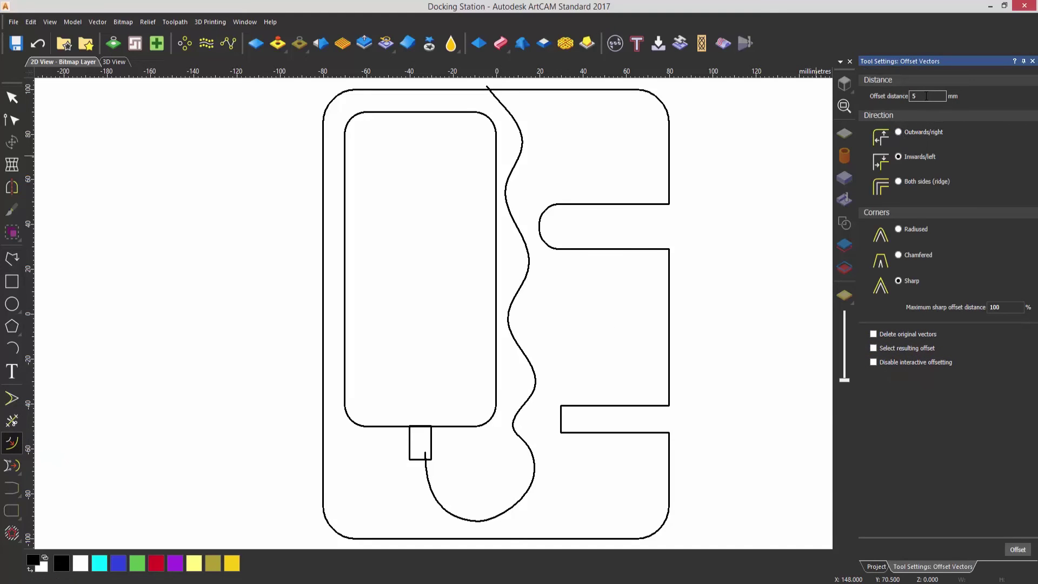
{"action": "left_click", "coordinate": [530, 273]}
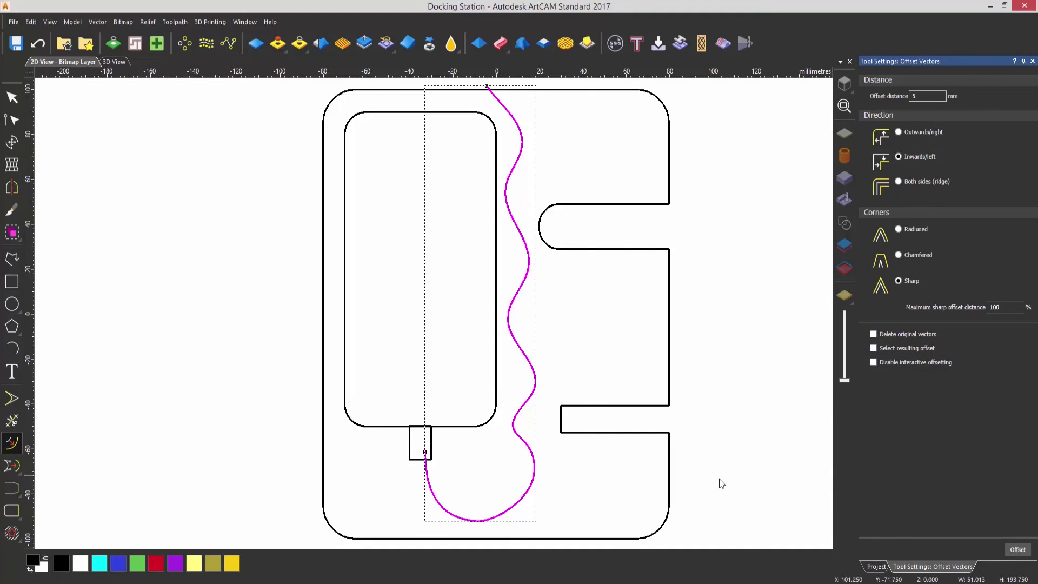
{"action": "left_click", "coordinate": [1019, 550]}
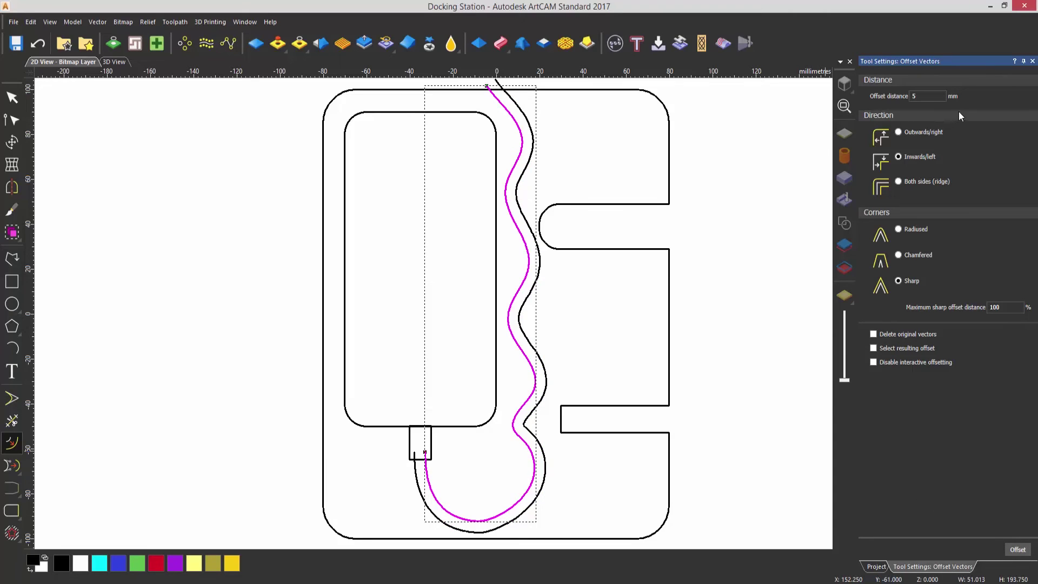
{"action": "left_click", "coordinate": [1033, 62]}
{"action": "left_click", "coordinate": [596, 153]}
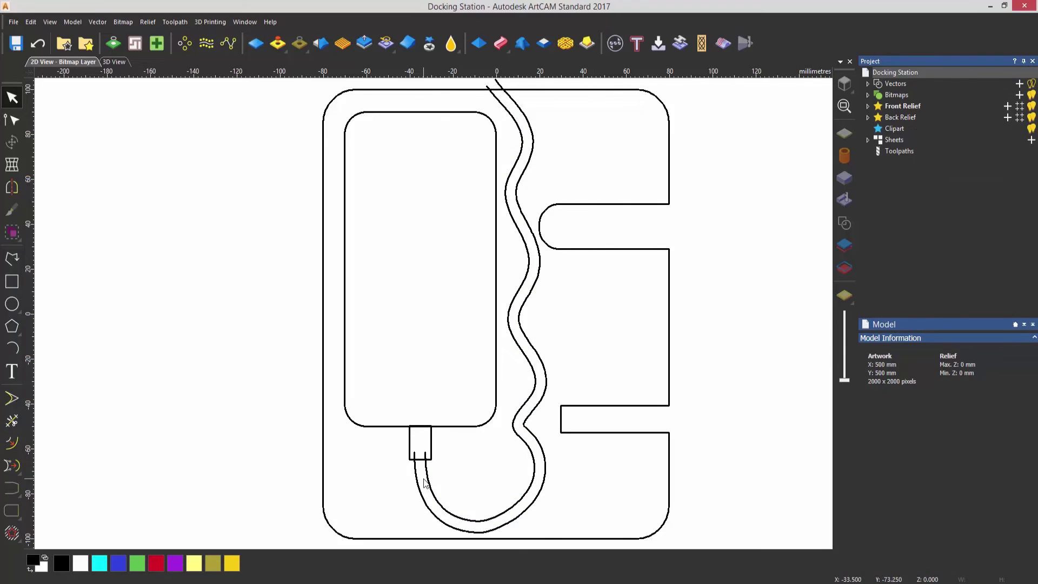
{"action": "scroll", "coordinate": [422, 489], "scroll_direction": "up", "scroll_amount": 5}
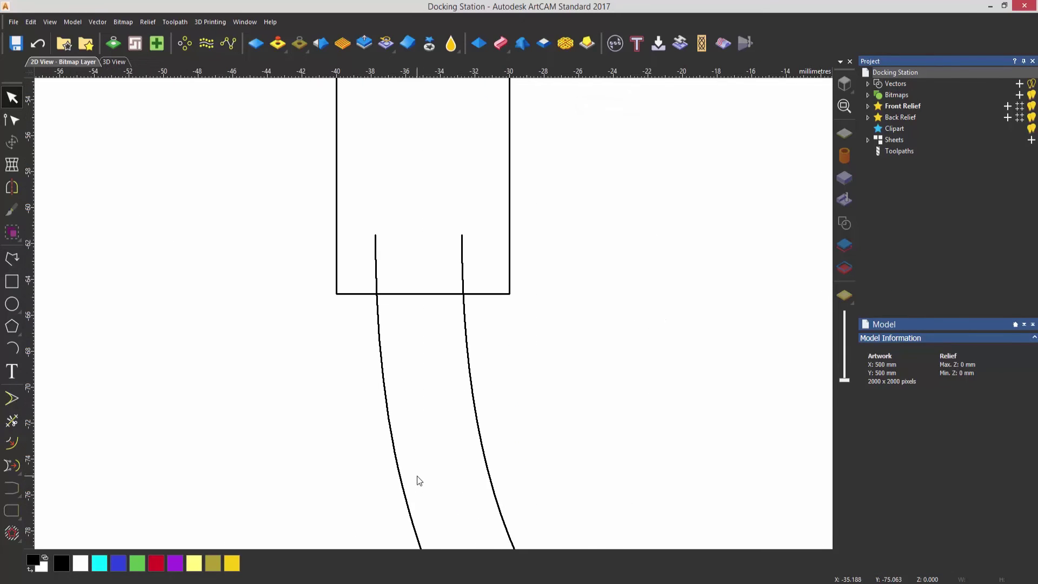
{"action": "left_click", "coordinate": [463, 254]}
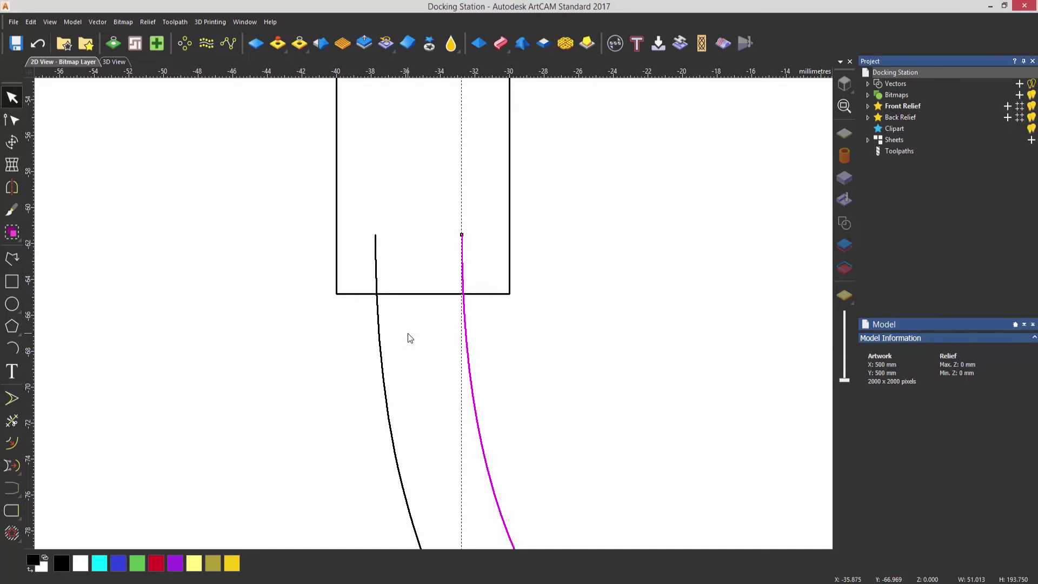
{"action": "left_click", "coordinate": [439, 330]}
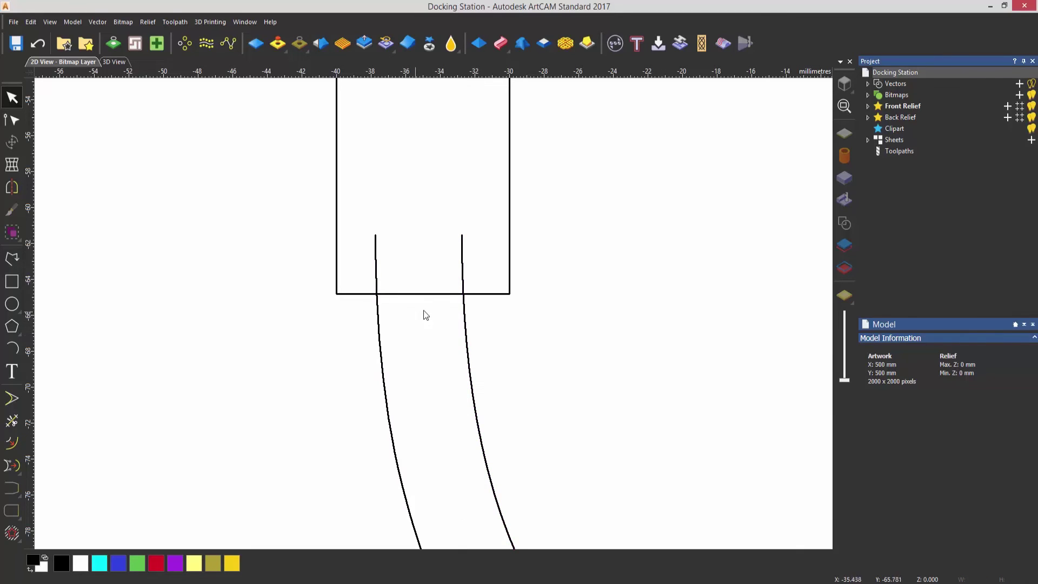
Step: Draw a straight, non-smooth line joining the two cable-line ends inside the connector notch
{"action": "left_click", "coordinate": [12, 259]}
{"action": "left_click", "coordinate": [906, 107]}
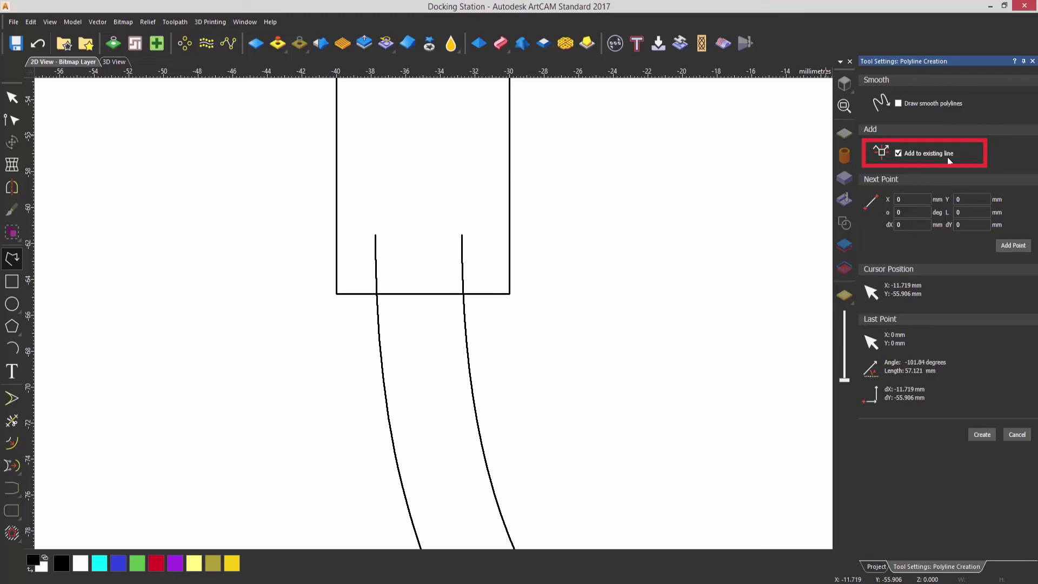
{"action": "left_click", "coordinate": [375, 235]}
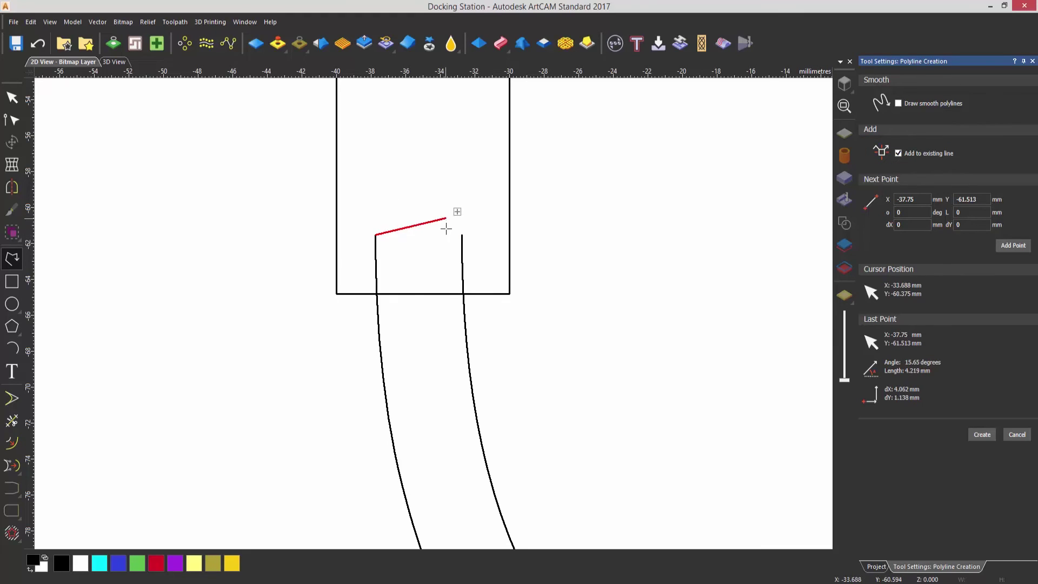
{"action": "left_click", "coordinate": [462, 235]}
{"action": "key", "text": "Escape"}
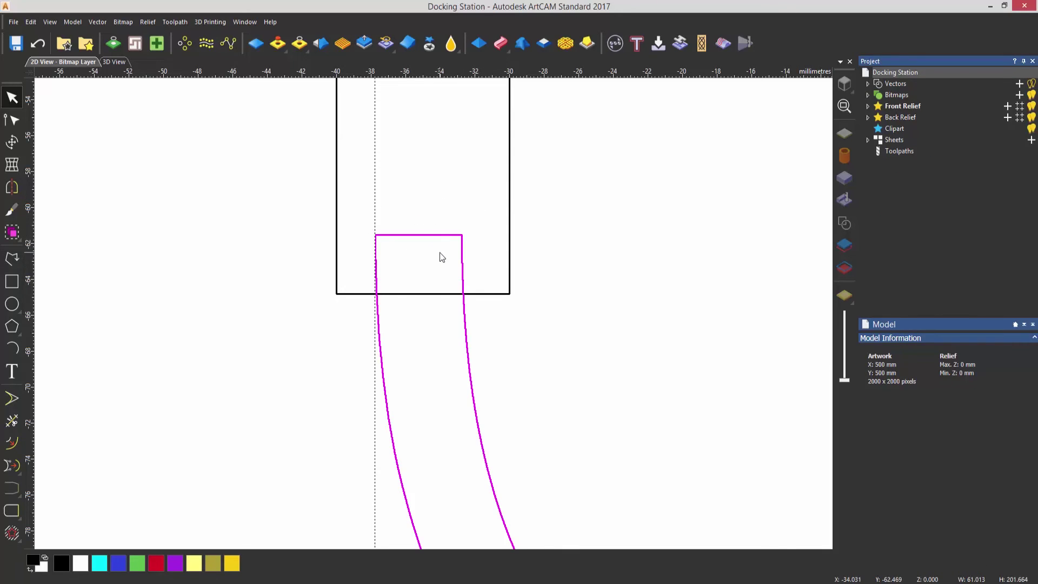
{"action": "scroll", "coordinate": [498, 287], "scroll_direction": "down", "scroll_amount": 4}
{"action": "scroll", "coordinate": [479, 292], "scroll_direction": "down", "scroll_amount": 2}
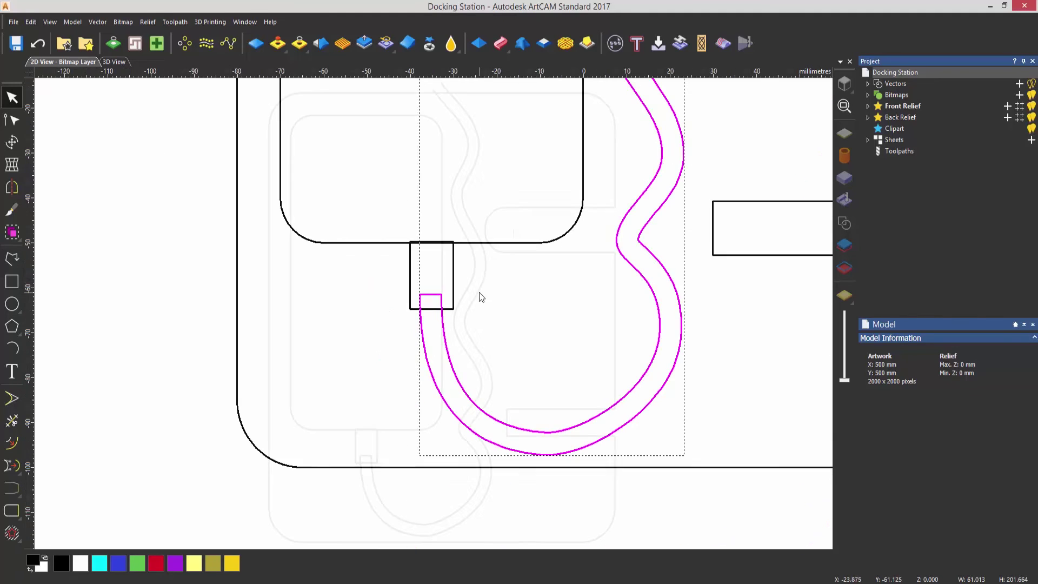
Step: Split the right-hand channel line at a node and delete its top stretch
{"action": "left_click", "coordinate": [513, 232]}
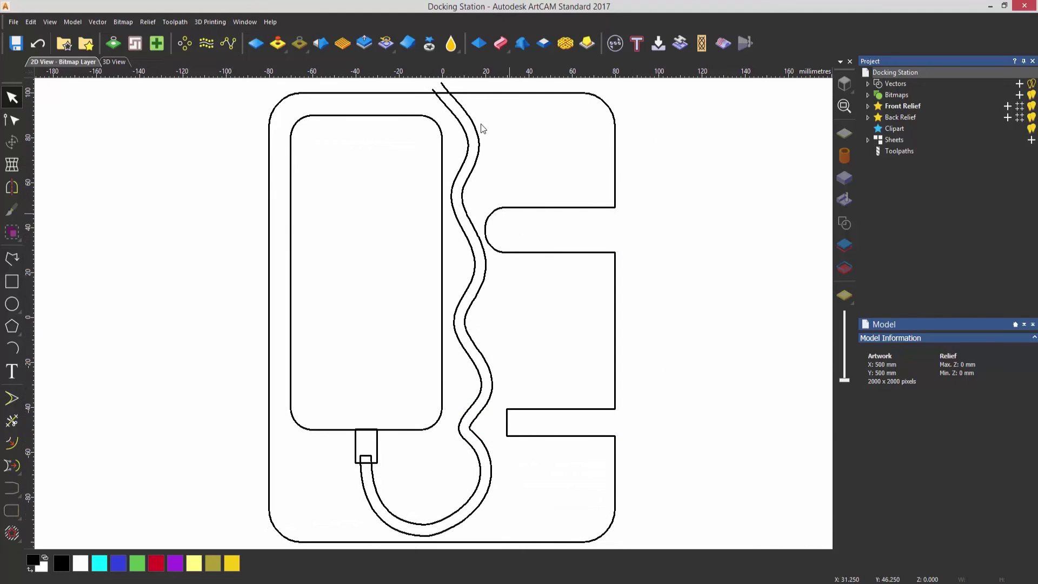
{"action": "scroll", "coordinate": [449, 90], "scroll_direction": "up", "scroll_amount": 6}
{"action": "left_click", "coordinate": [506, 261]}
{"action": "middle_click_drag", "start_coordinate": [505, 262], "coordinate": [435, 251]}
{"action": "scroll", "coordinate": [549, 302], "scroll_direction": "down", "scroll_amount": 4}
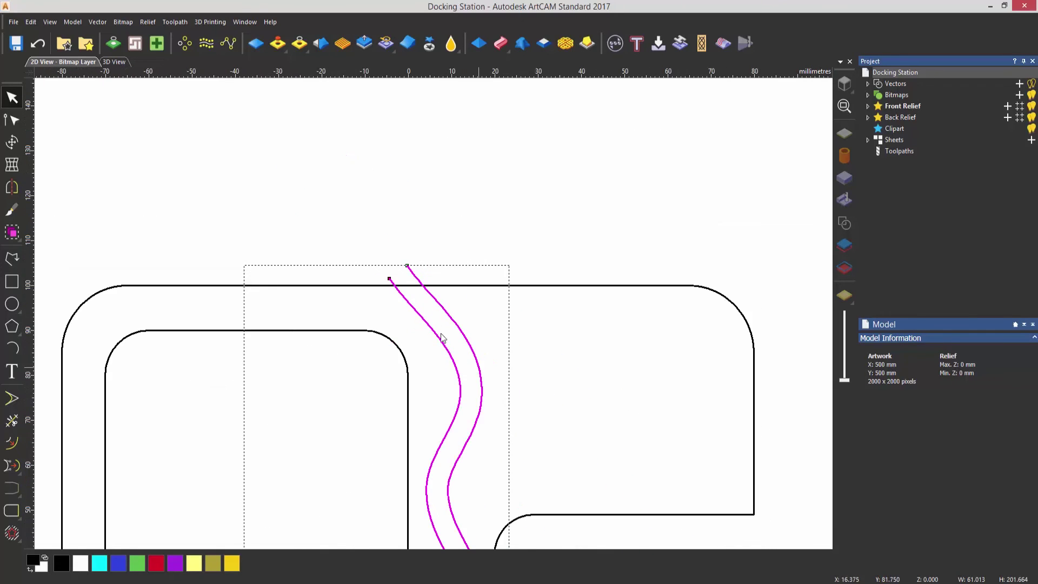
{"action": "left_click", "coordinate": [537, 347]}
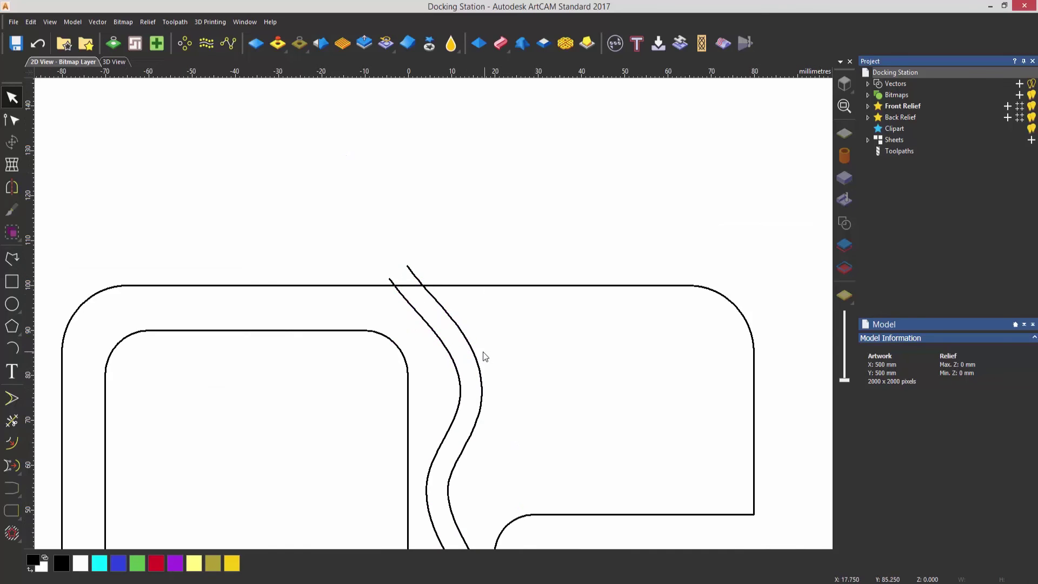
{"action": "left_click", "coordinate": [477, 359]}
{"action": "left_click", "coordinate": [477, 357]}
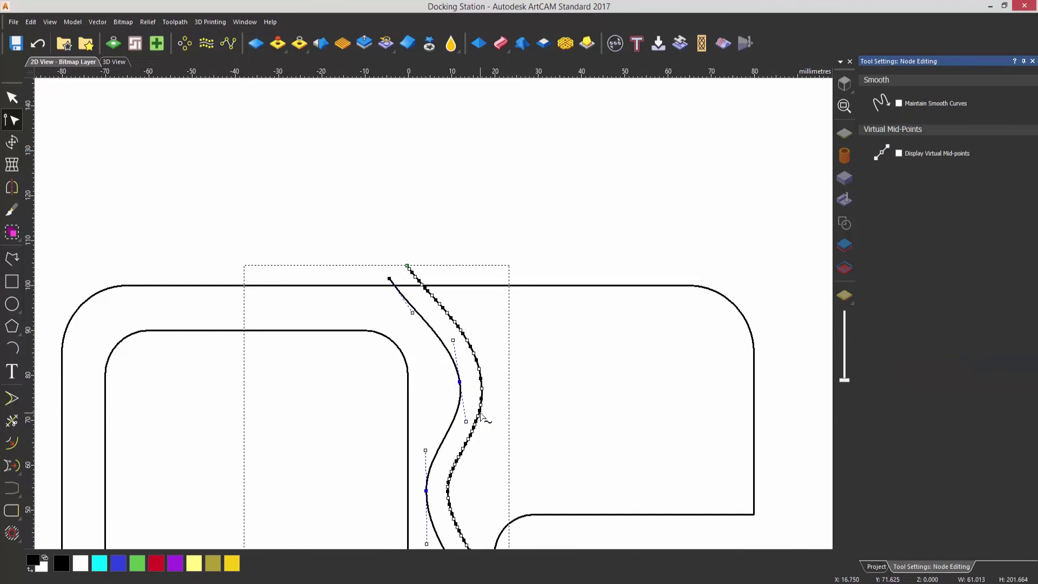
{"action": "key", "text": "Escape"}
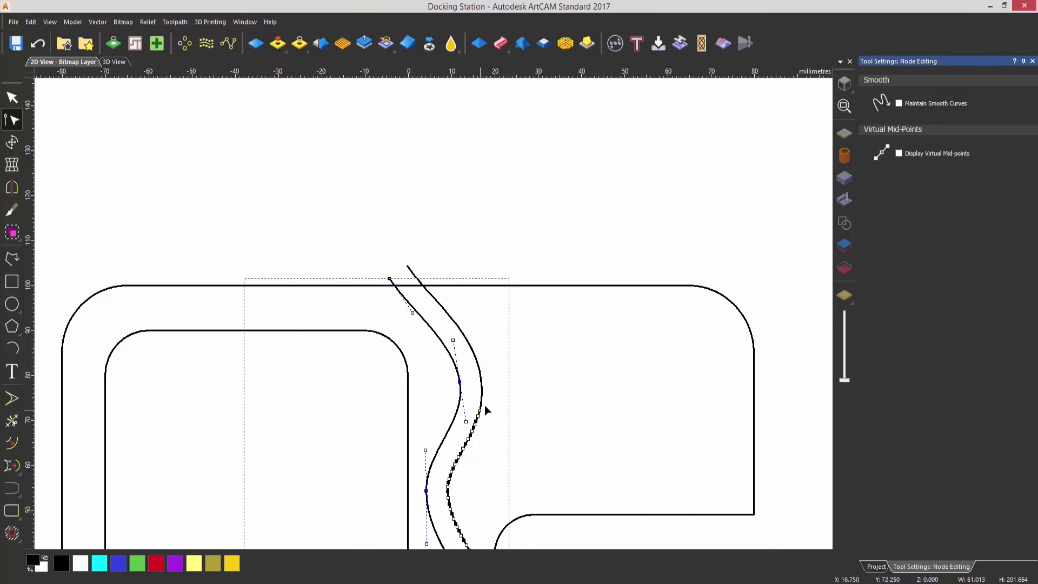
{"action": "left_click", "coordinate": [475, 354]}
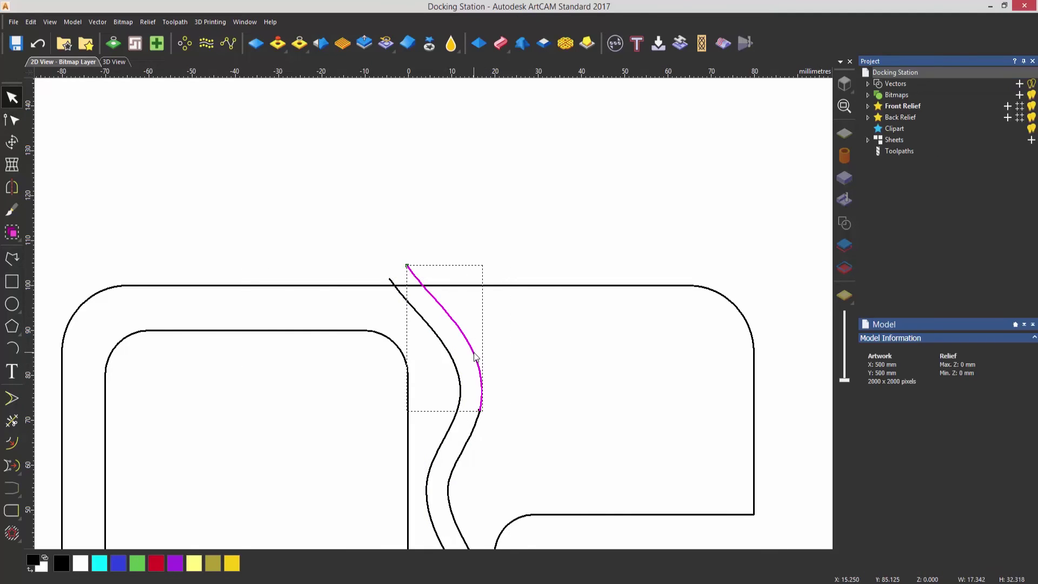
{"action": "key", "text": "Delete"}
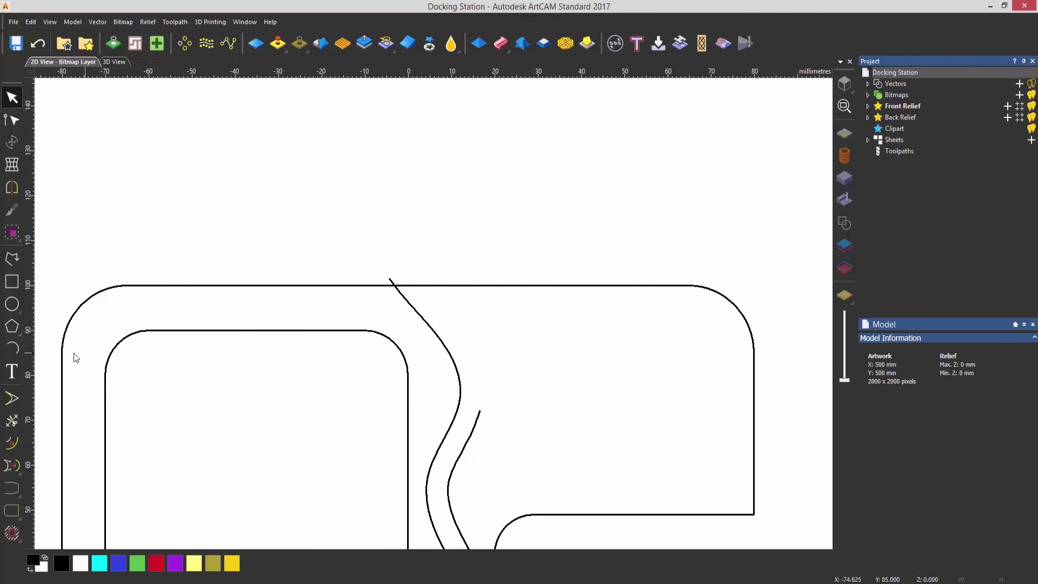
{"action": "left_click", "coordinate": [13, 259]}
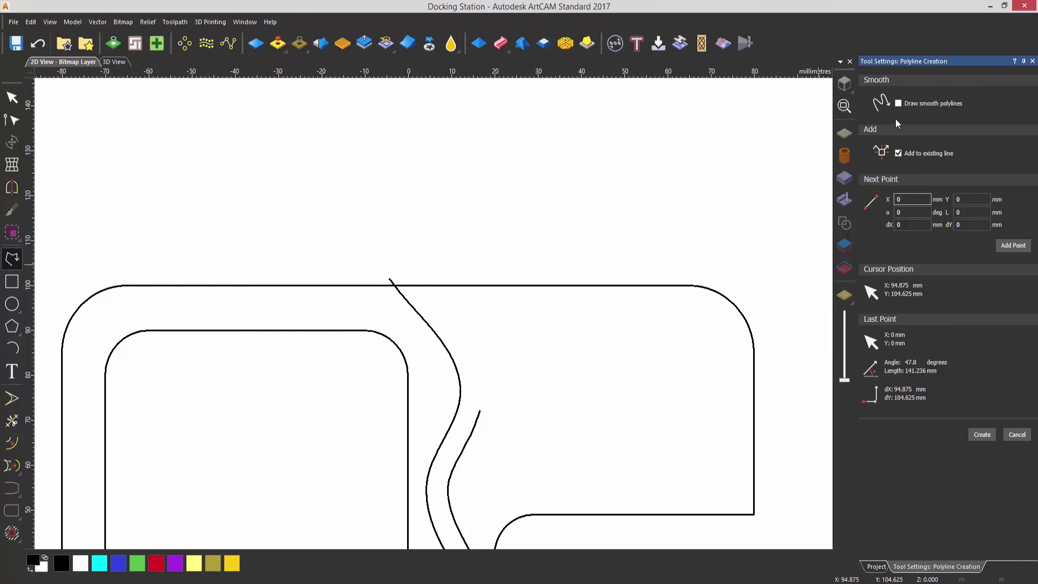
Step: Draw a smooth curve continuing the right-hand cable line upward past the plate's top edge
{"action": "left_click", "coordinate": [899, 104]}
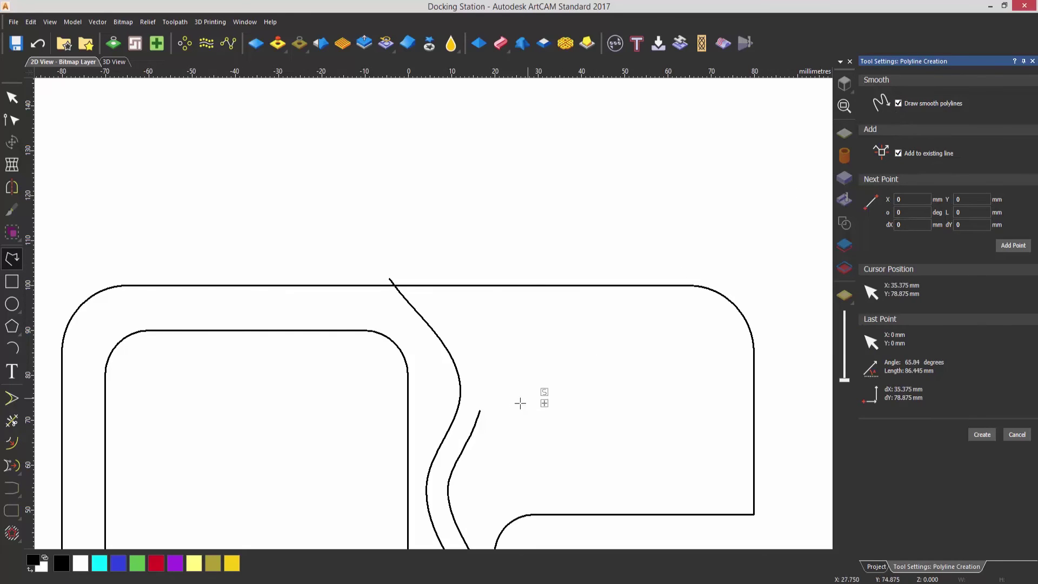
{"action": "left_click", "coordinate": [480, 410]}
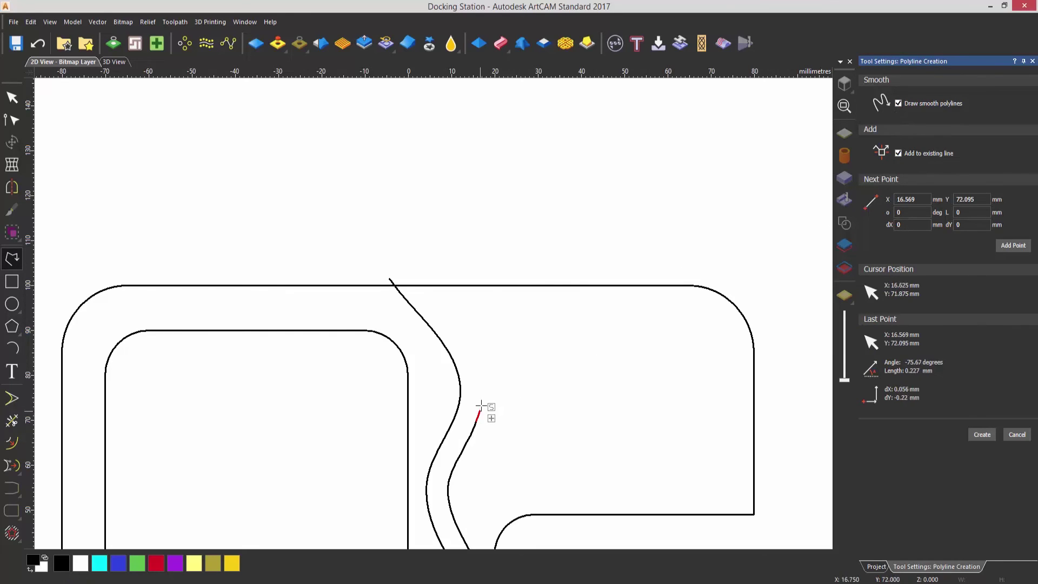
{"action": "left_click", "coordinate": [482, 364]}
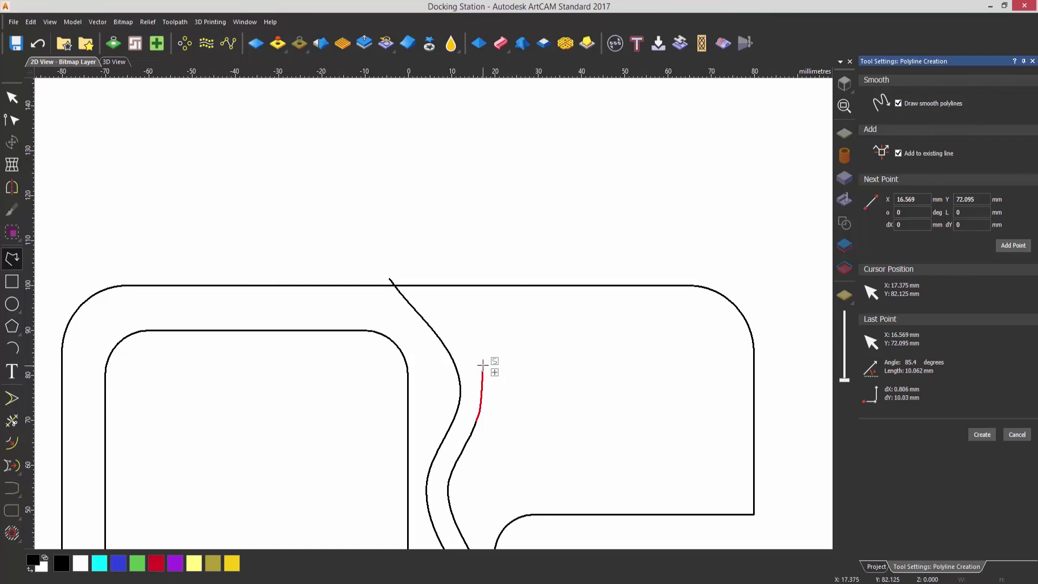
{"action": "left_click", "coordinate": [479, 338]}
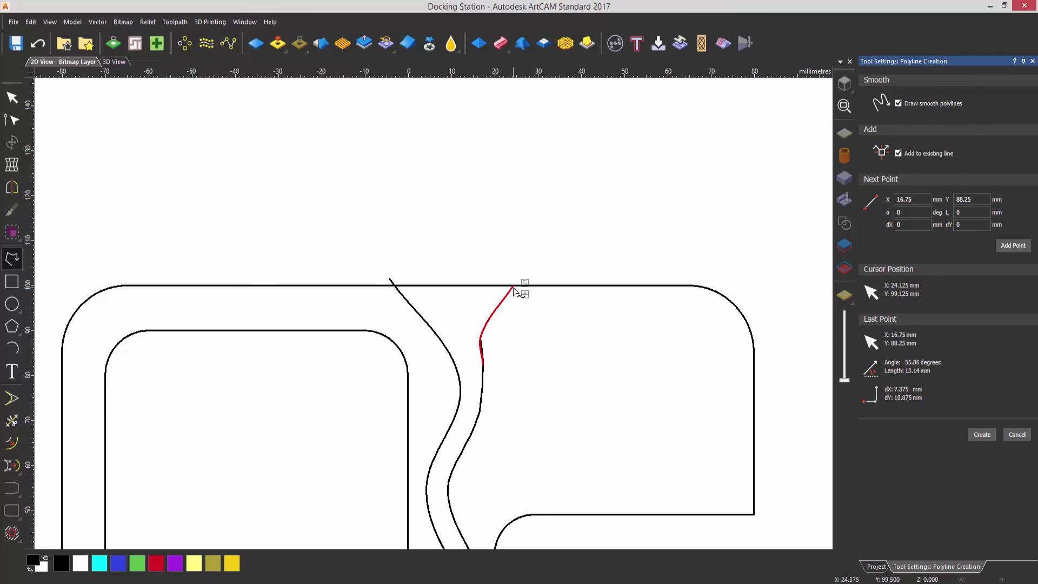
{"action": "left_click", "coordinate": [503, 306]}
{"action": "left_click", "coordinate": [563, 277]}
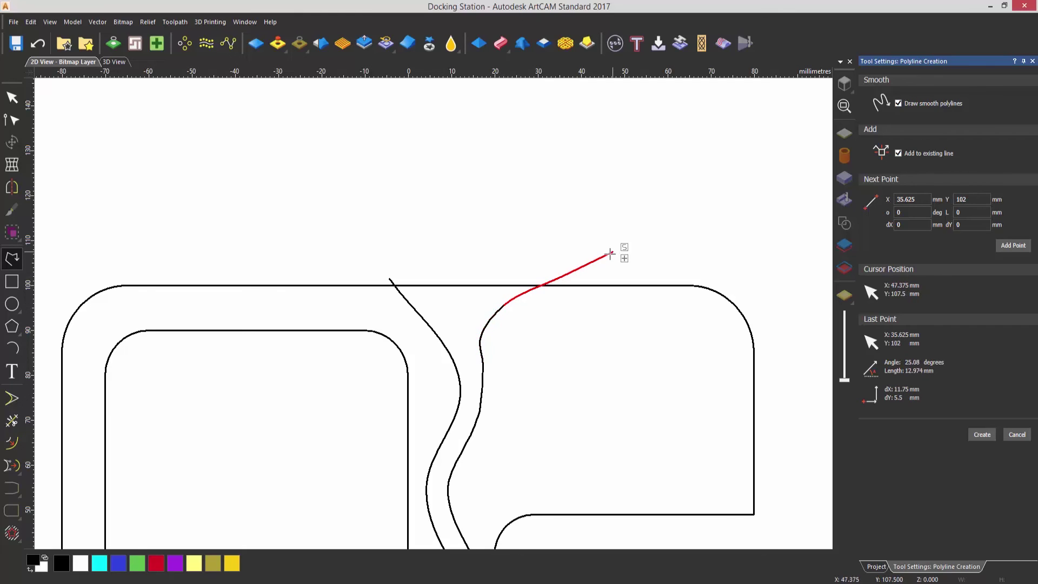
{"action": "key", "text": "Escape"}
{"action": "left_click", "coordinate": [533, 375]}
{"action": "scroll", "coordinate": [533, 375], "scroll_direction": "down", "scroll_amount": 4}
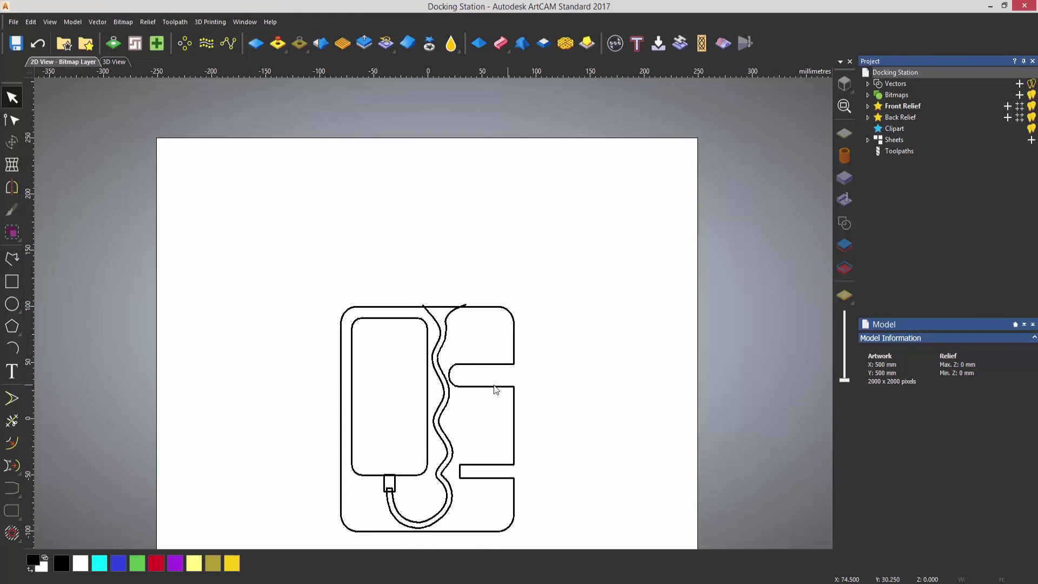
Step: Trim the left and right curve stubs protruding above the plate's top edge
{"action": "scroll", "coordinate": [424, 324], "scroll_direction": "up", "scroll_amount": 4}
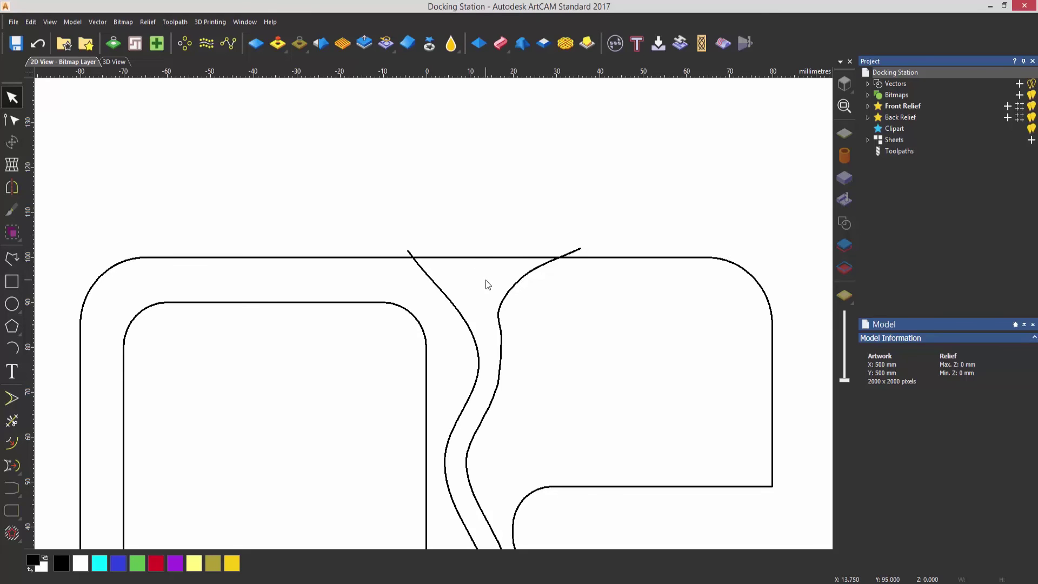
{"action": "left_click", "coordinate": [442, 287]}
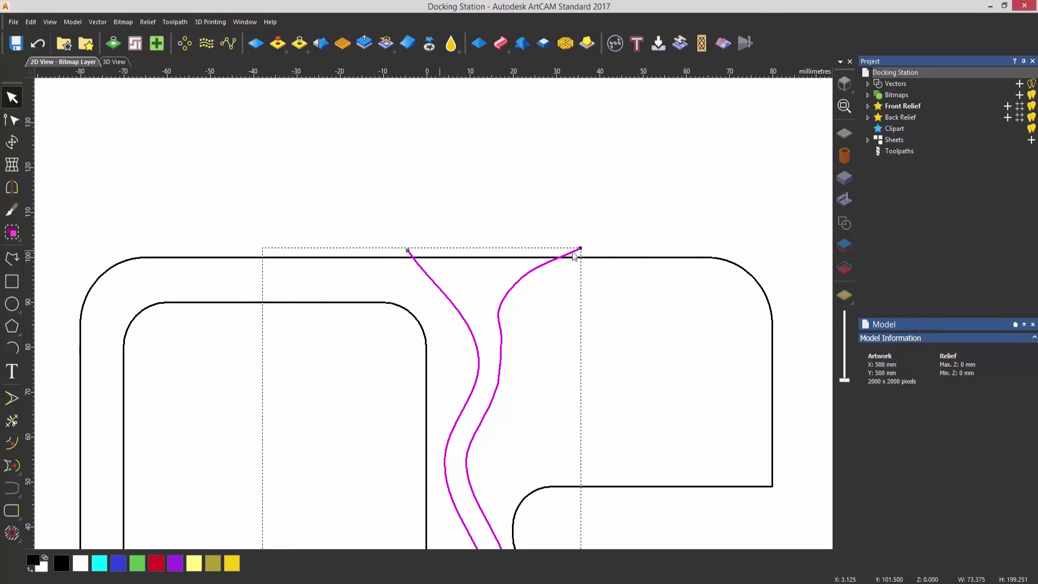
{"action": "left_click", "coordinate": [12, 420]}
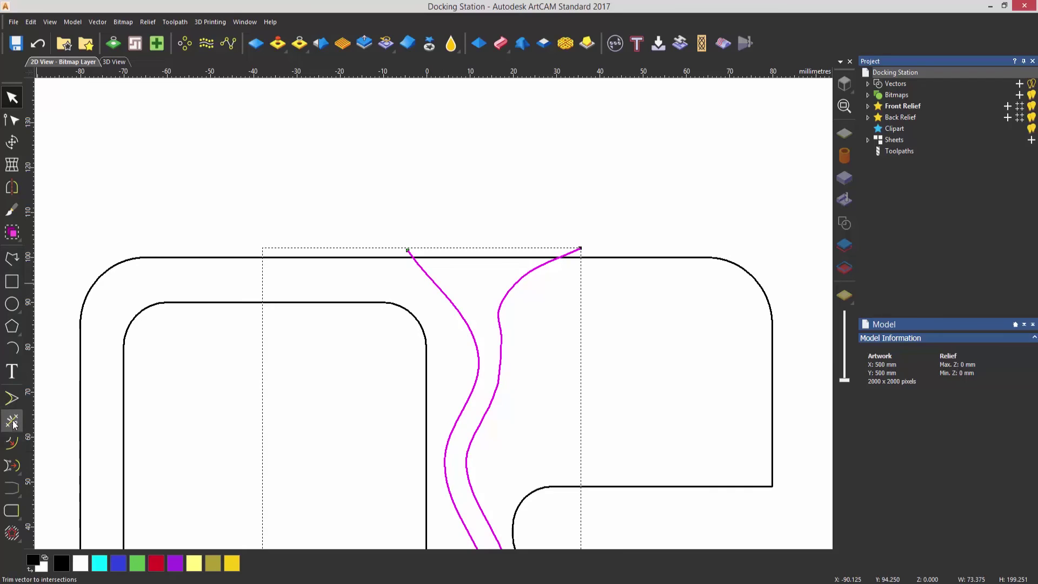
{"action": "left_click", "coordinate": [411, 253]}
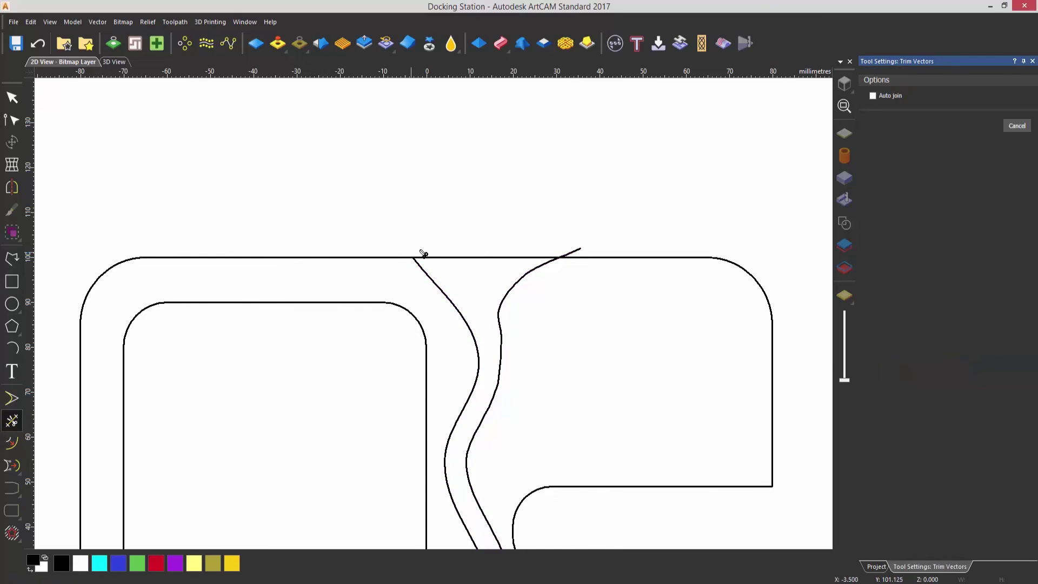
{"action": "left_click", "coordinate": [577, 251]}
{"action": "key", "text": "Escape"}
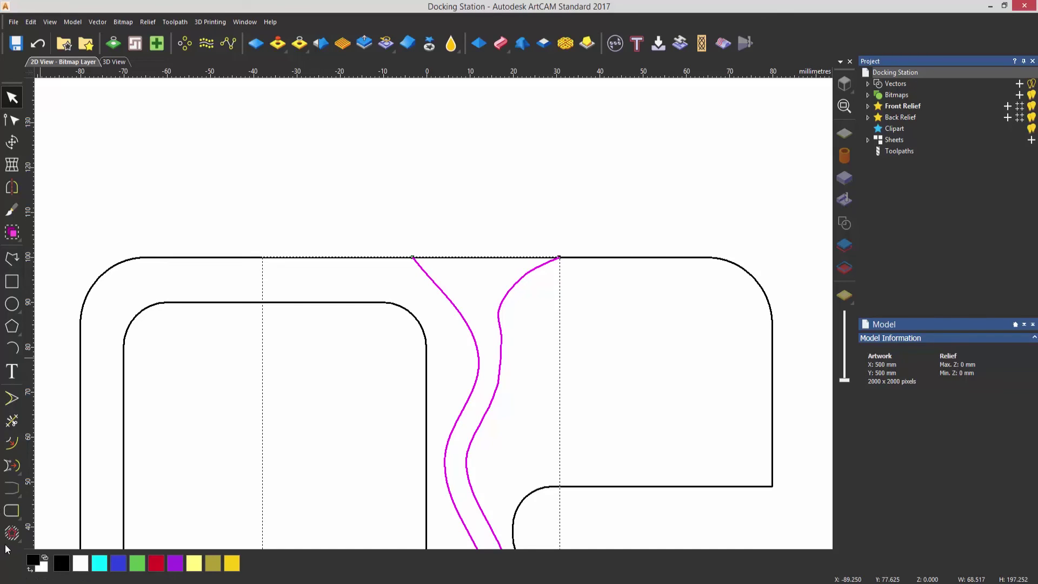
Step: Join the two channel curve ends with a straight closing line along the top edge
{"action": "left_click", "coordinate": [14, 516]}
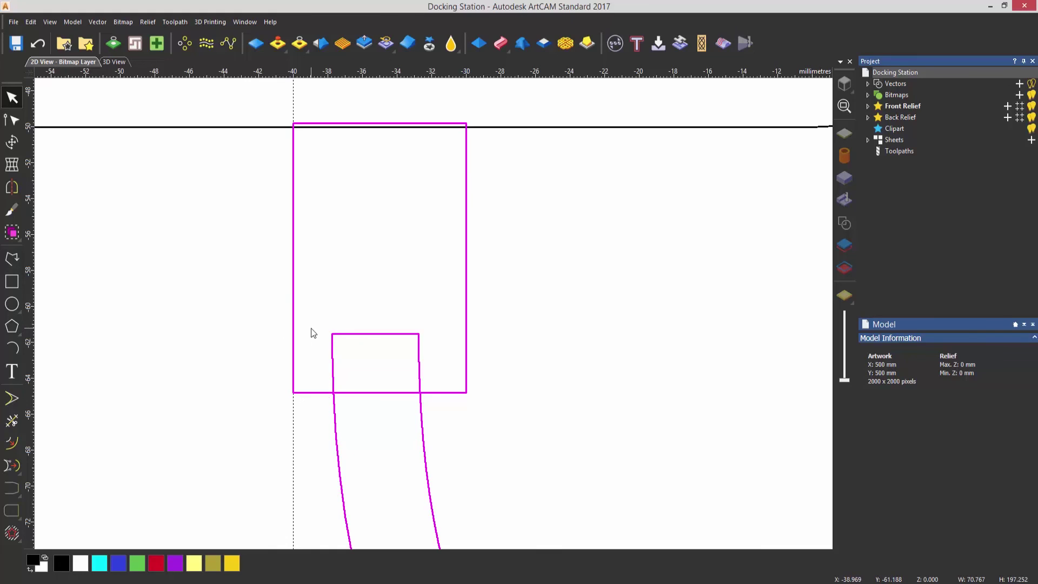
Step: Weld the connector rectangle and the pocket outline into one shape via Vector > Merge > Weld
{"action": "left_click", "coordinate": [98, 22]}
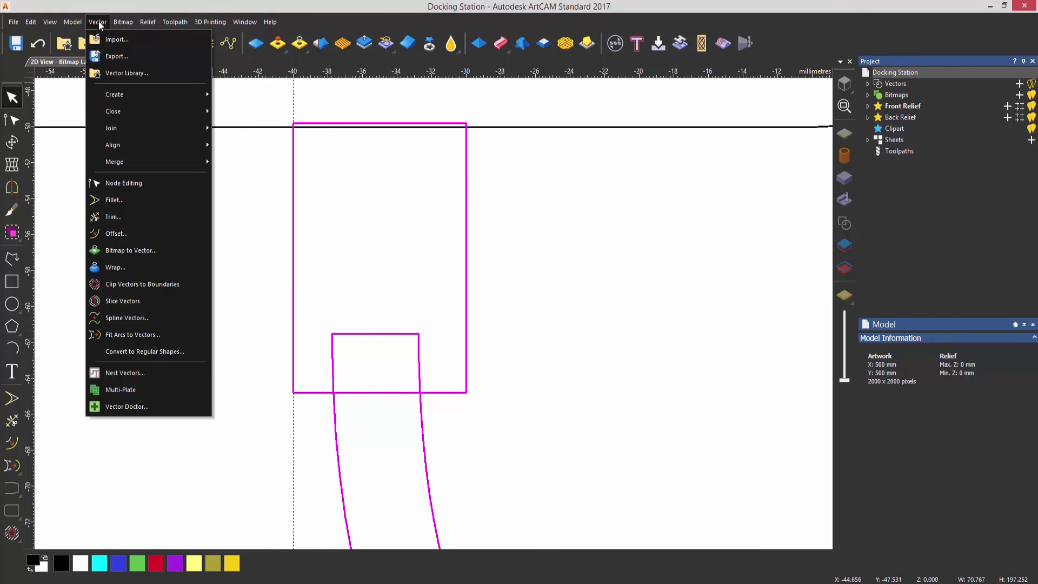
{"action": "mouse_move", "coordinate": [149, 163]}
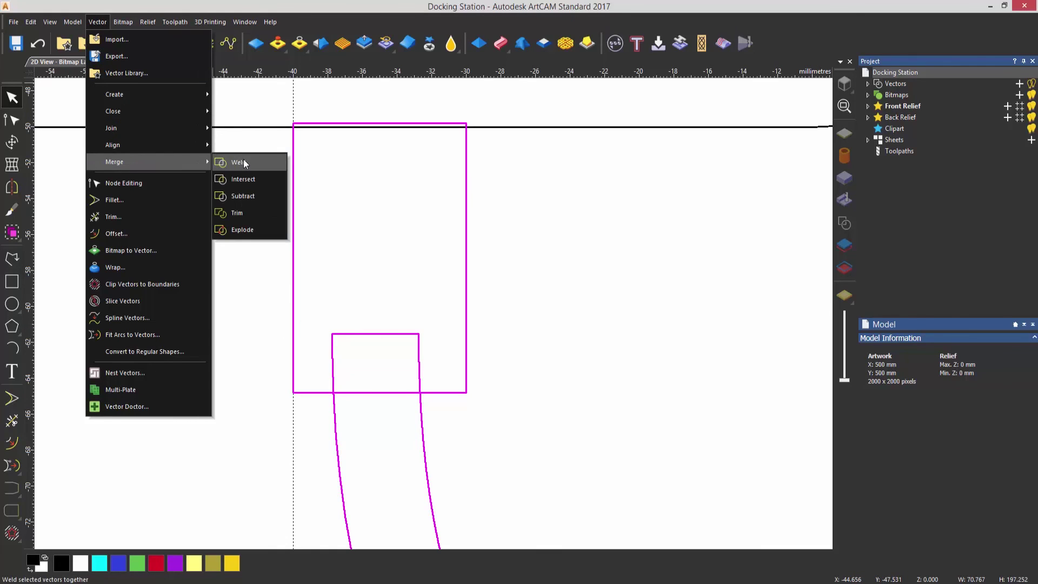
{"action": "left_click", "coordinate": [245, 164]}
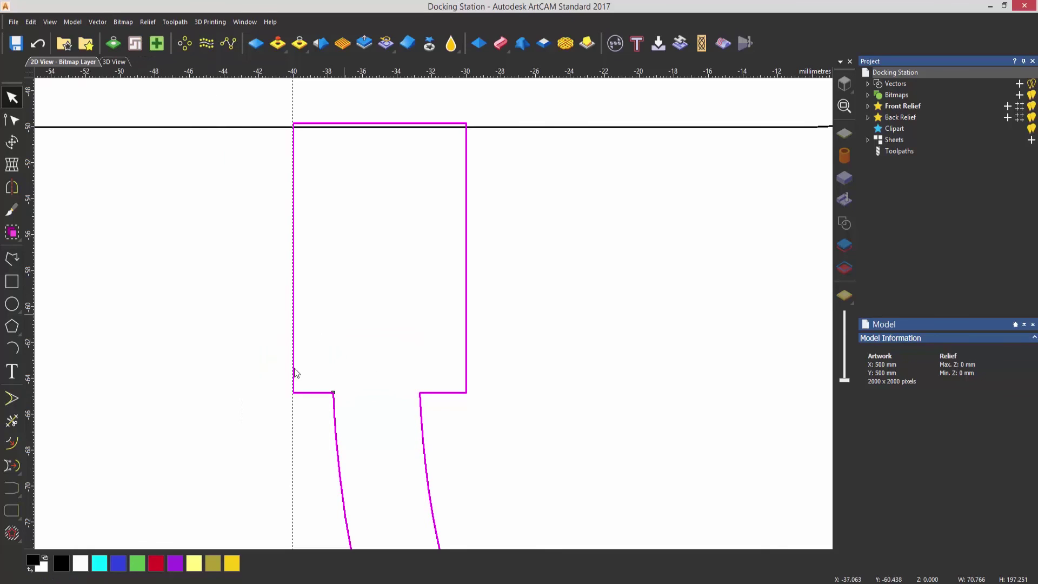
{"action": "left_click", "coordinate": [546, 389]}
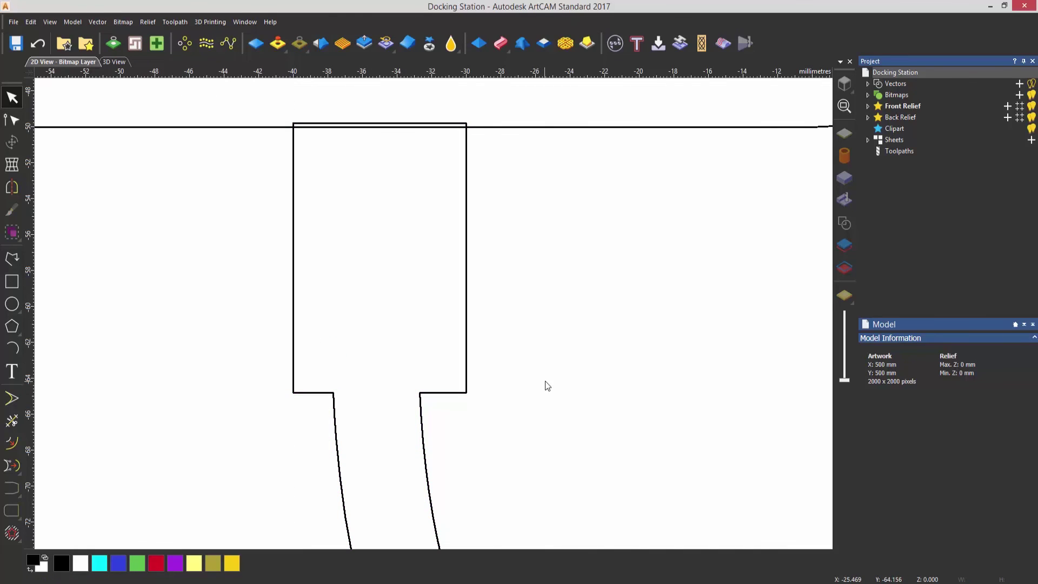
{"action": "scroll", "coordinate": [505, 349], "scroll_direction": "down", "scroll_amount": 5}
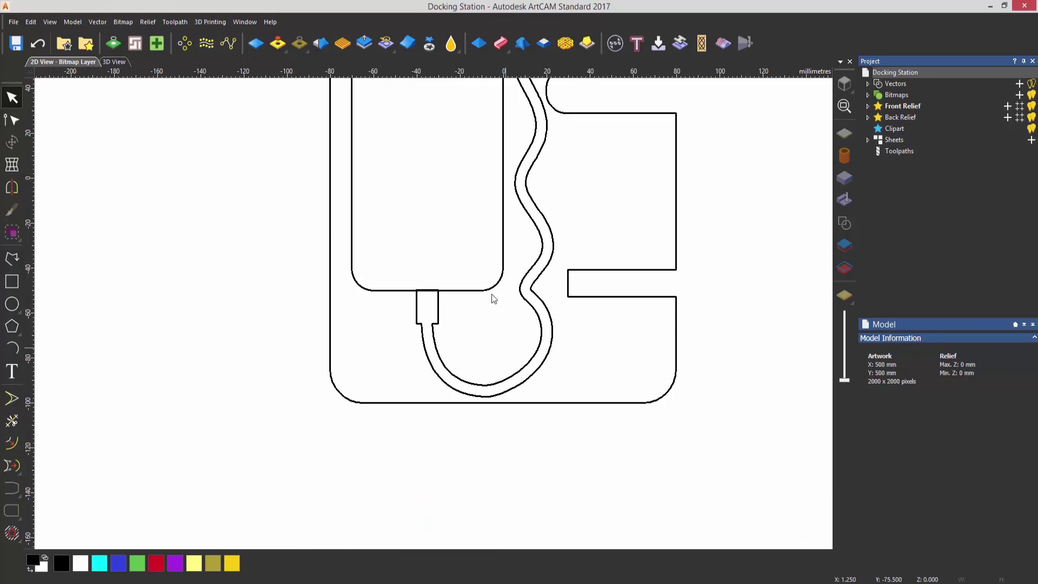
Step: Copy the welded phone pocket outline, paste it in place over the original, and select the pasted copy
{"action": "middle_click_drag", "start_coordinate": [486, 332], "coordinate": [488, 478]}
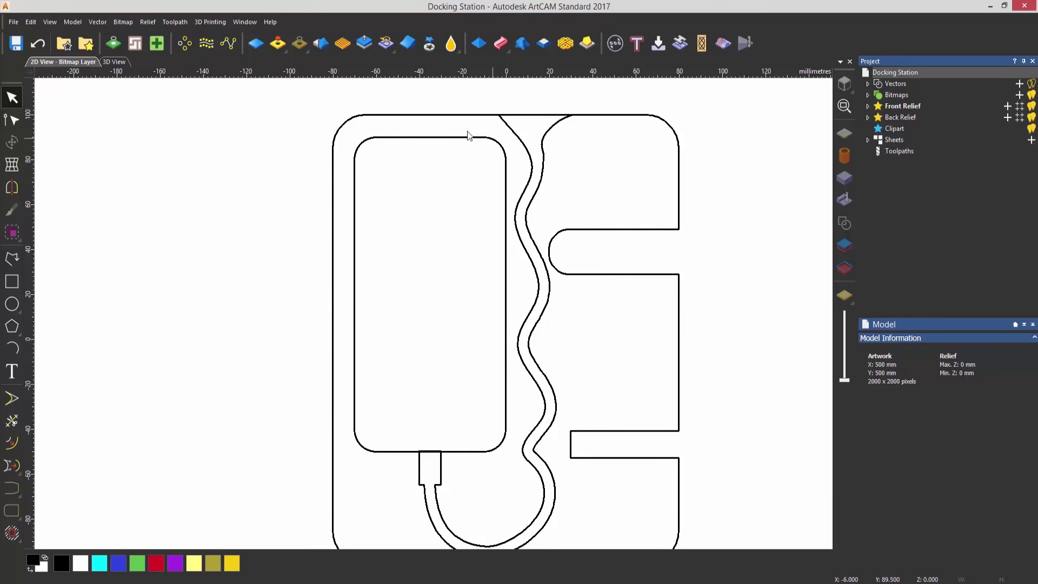
{"action": "left_click", "coordinate": [387, 452]}
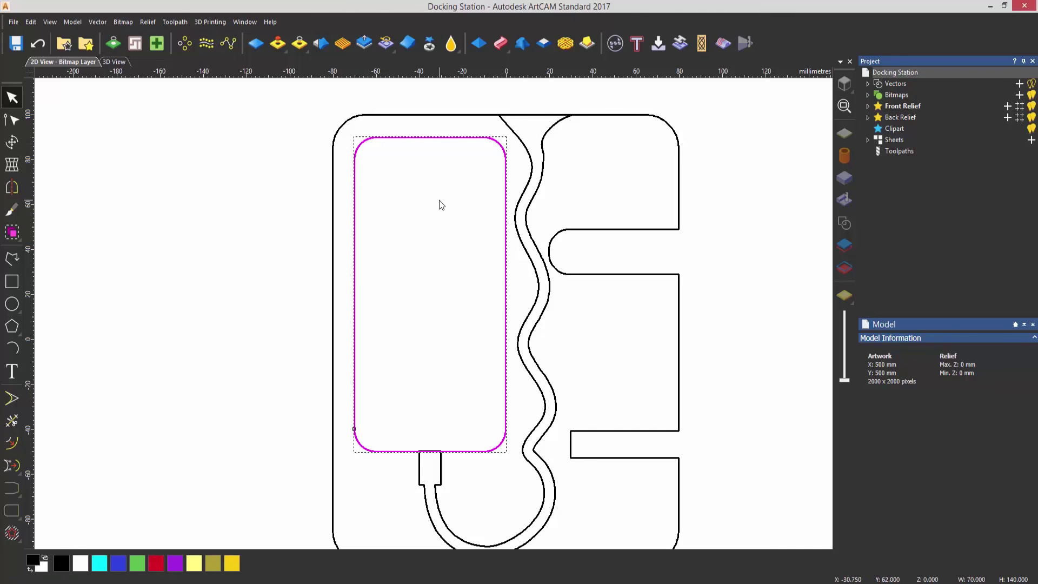
{"action": "left_click", "coordinate": [30, 24]}
{"action": "mouse_move", "coordinate": [61, 98]}
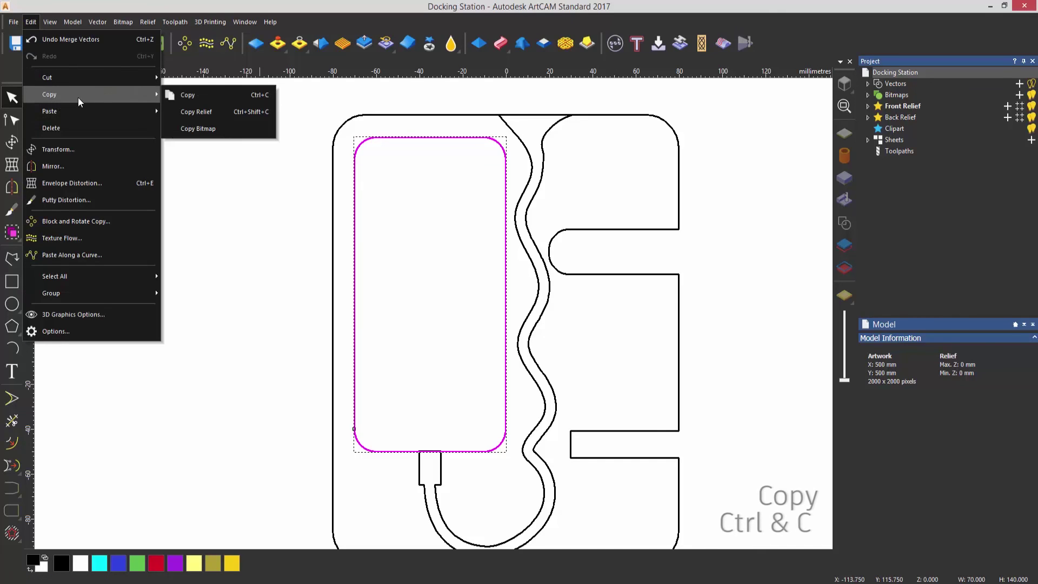
{"action": "left_click", "coordinate": [217, 98]}
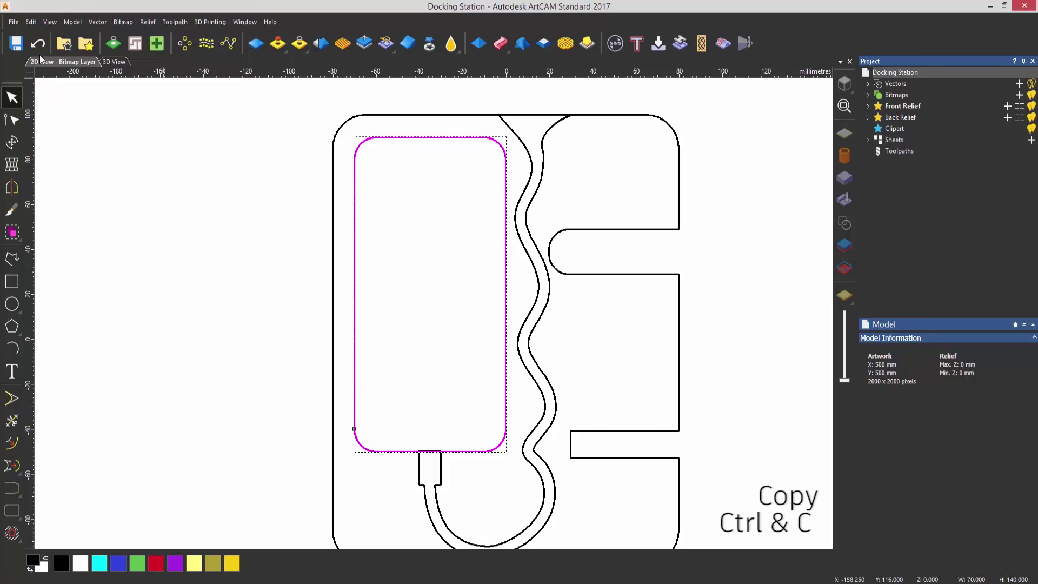
{"action": "left_click", "coordinate": [34, 21]}
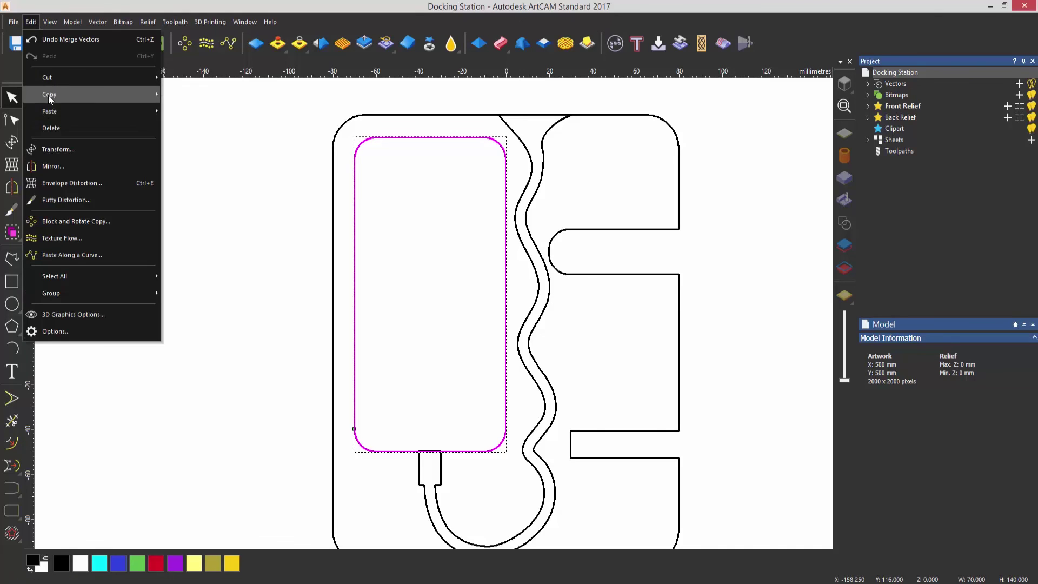
{"action": "mouse_move", "coordinate": [61, 111]}
{"action": "left_click", "coordinate": [200, 110]}
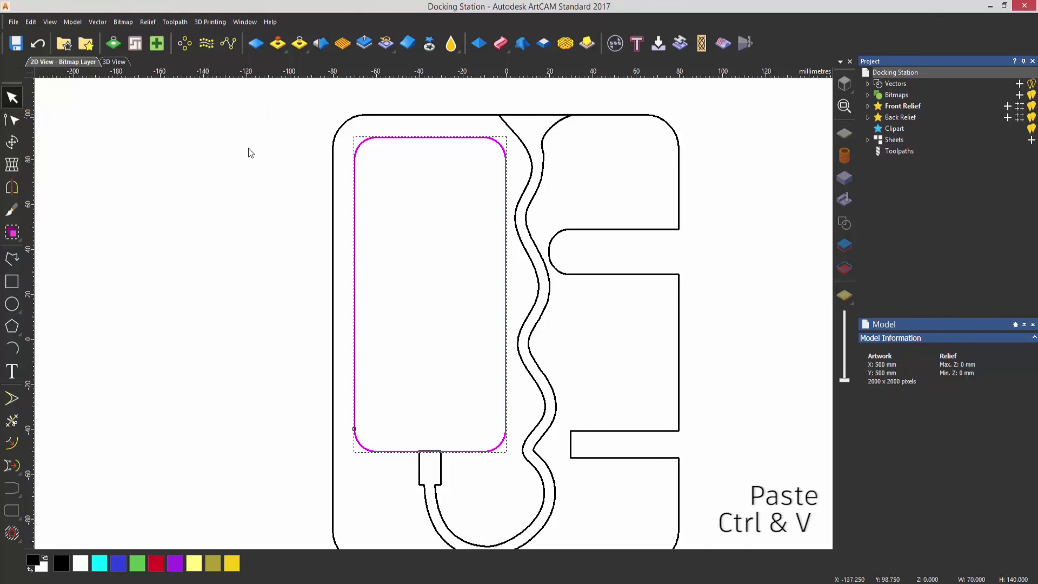
{"action": "left_click", "coordinate": [470, 389]}
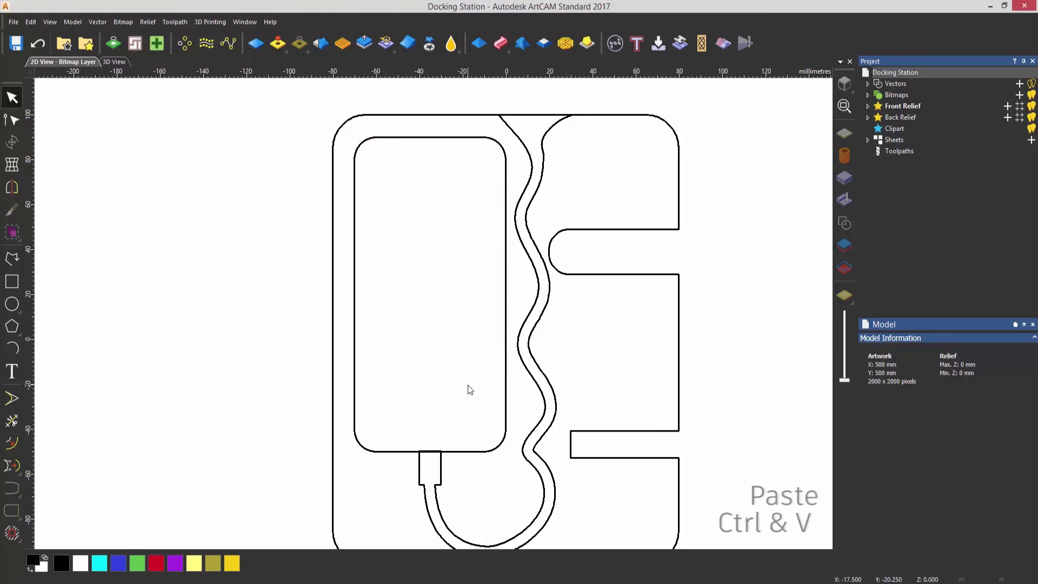
{"action": "left_click", "coordinate": [497, 449]}
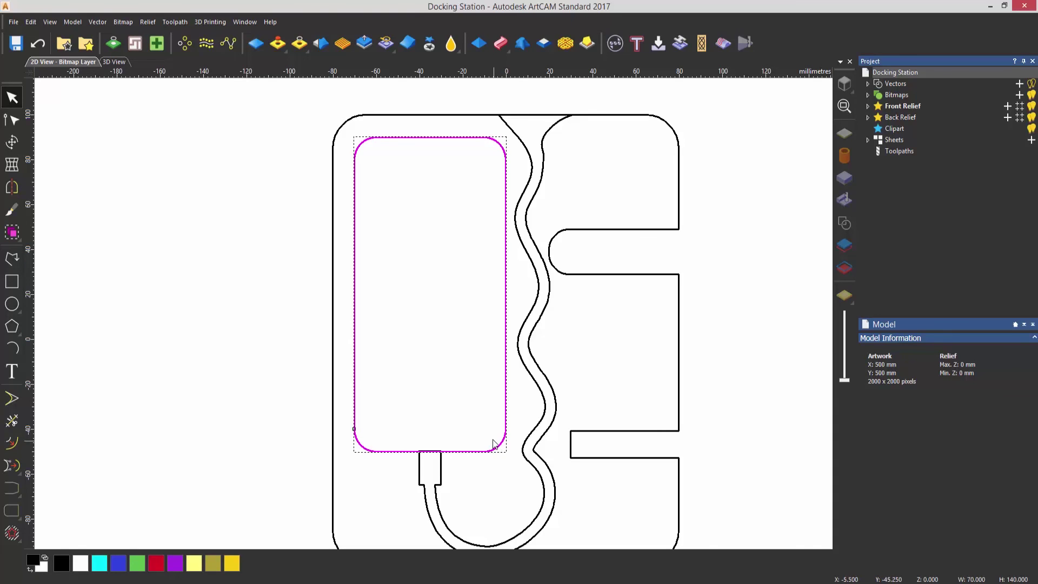
Step: Raise the copied outline's bottom nodes to make a short rounded rectangle across the pocket's top
{"action": "double_click", "coordinate": [492, 438]}
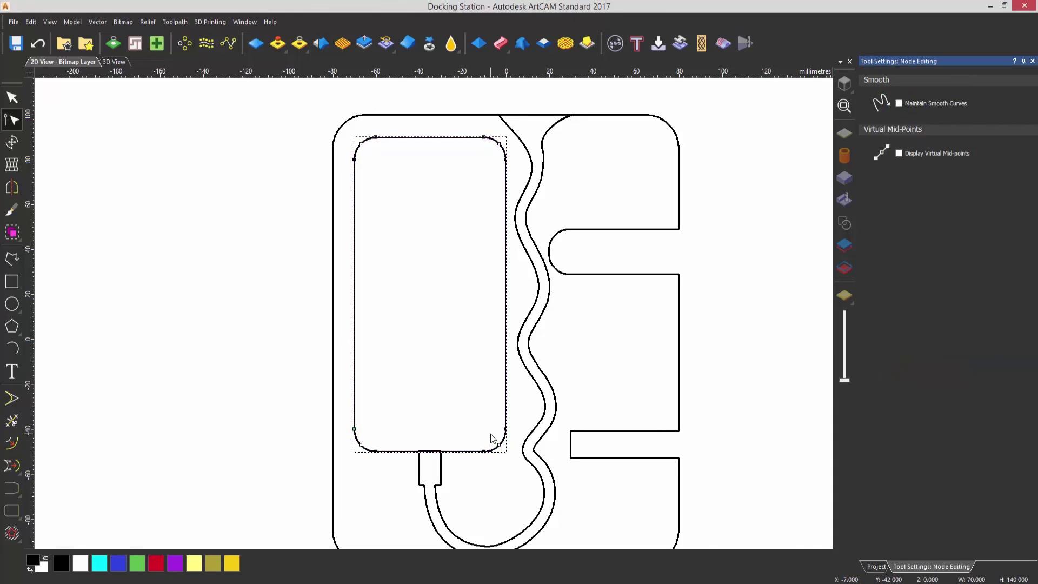
{"action": "left_click_drag", "start_coordinate": [348, 431], "coordinate": [516, 459]}
{"action": "left_click_drag", "start_coordinate": [483, 451], "coordinate": [487, 234]}
{"action": "left_click", "coordinate": [476, 316]}
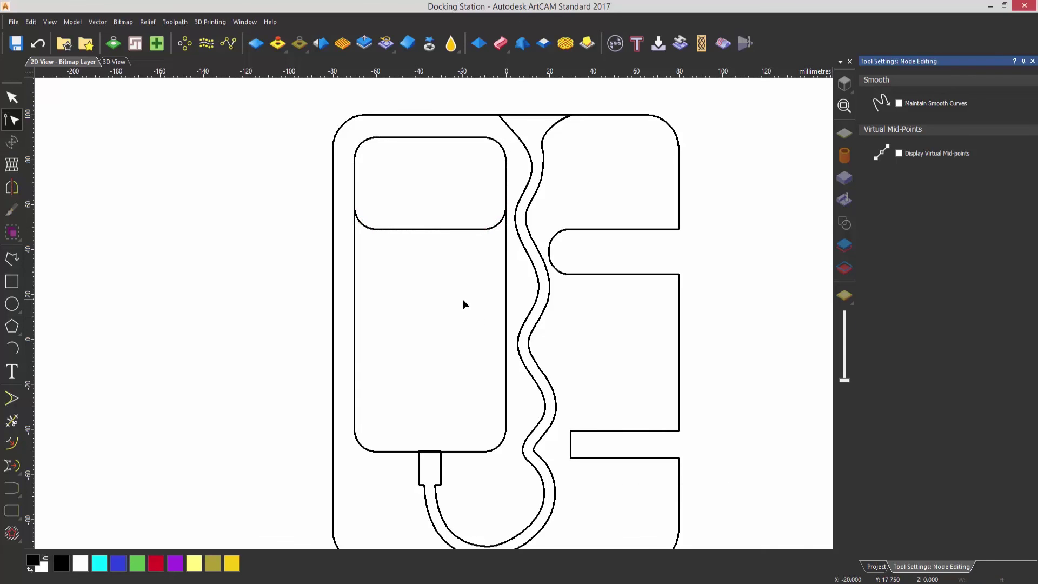
{"action": "key", "text": "n"}
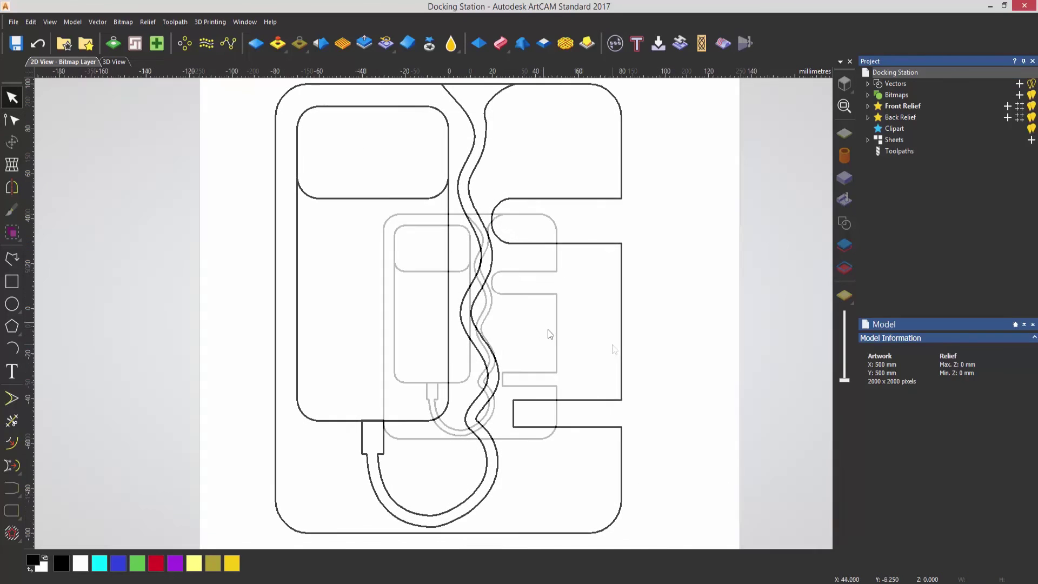